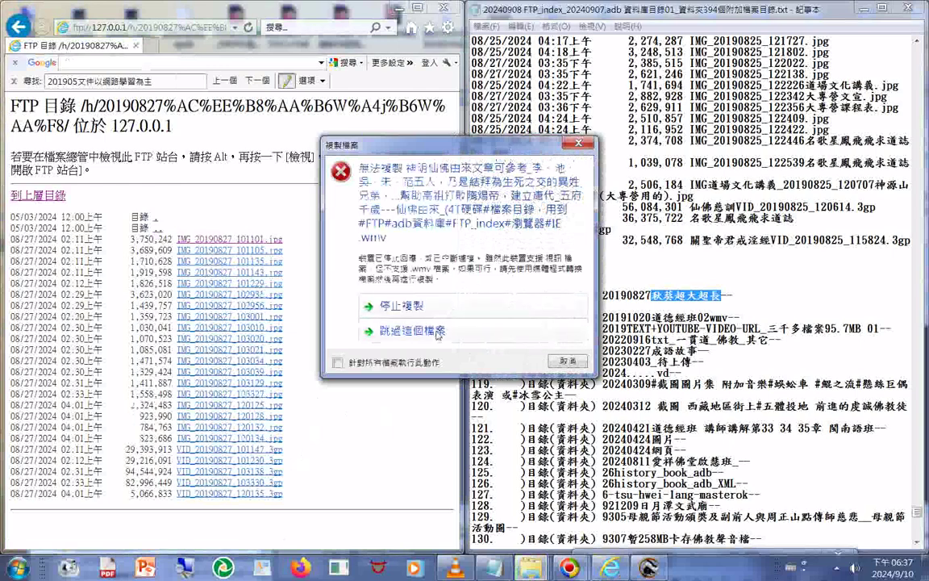
# - Skip the WMV file that cannot be copied and bring up the phone's ____20240910wmv含廟會王船 folder, maximized
pyautogui.click(436, 333)
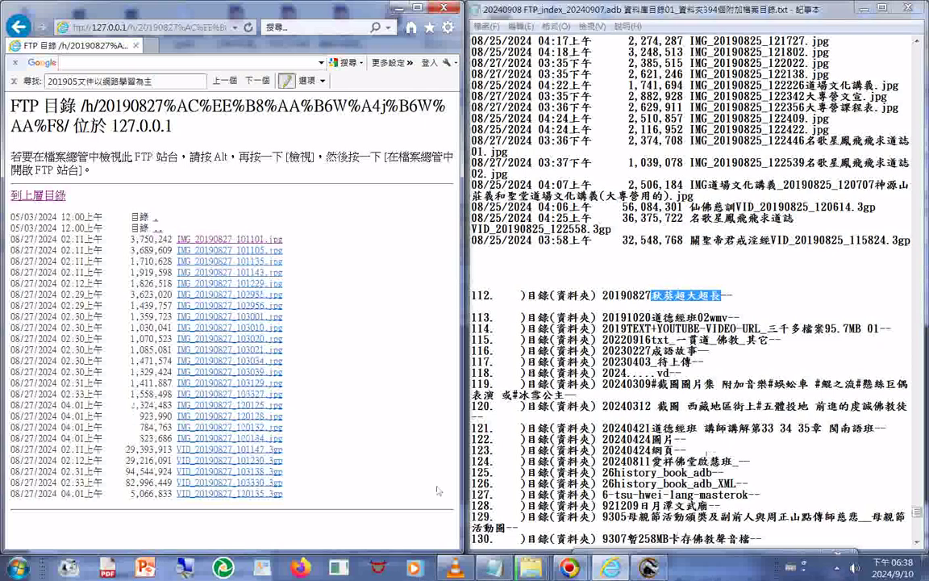
pyautogui.click(532, 571)
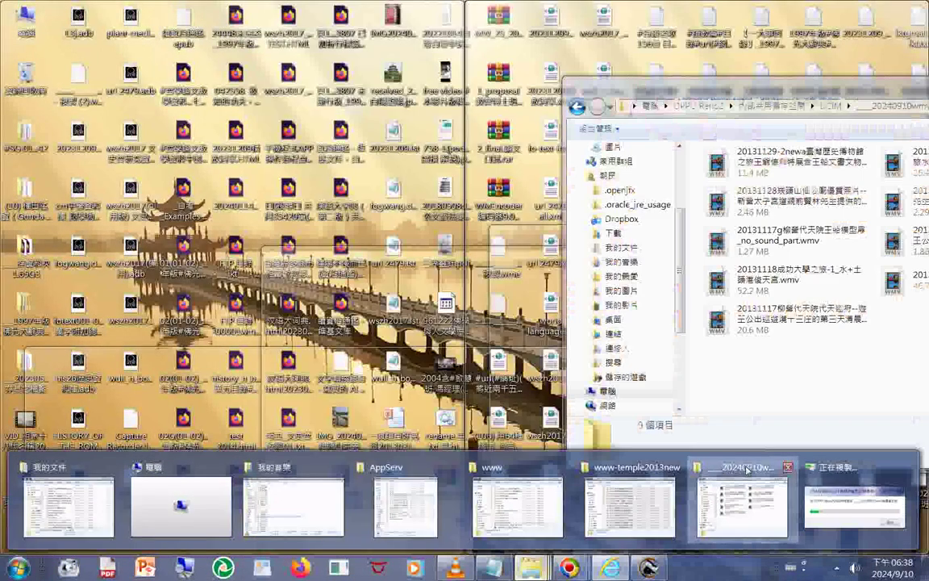
pyautogui.click(747, 470)
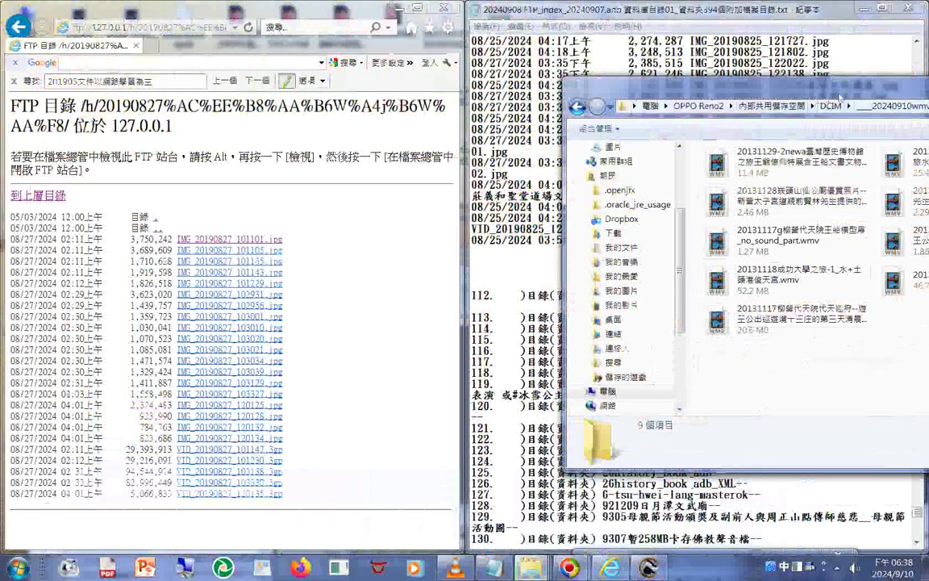
pyautogui.moveTo(834, 84); pyautogui.dragTo(695, 107)
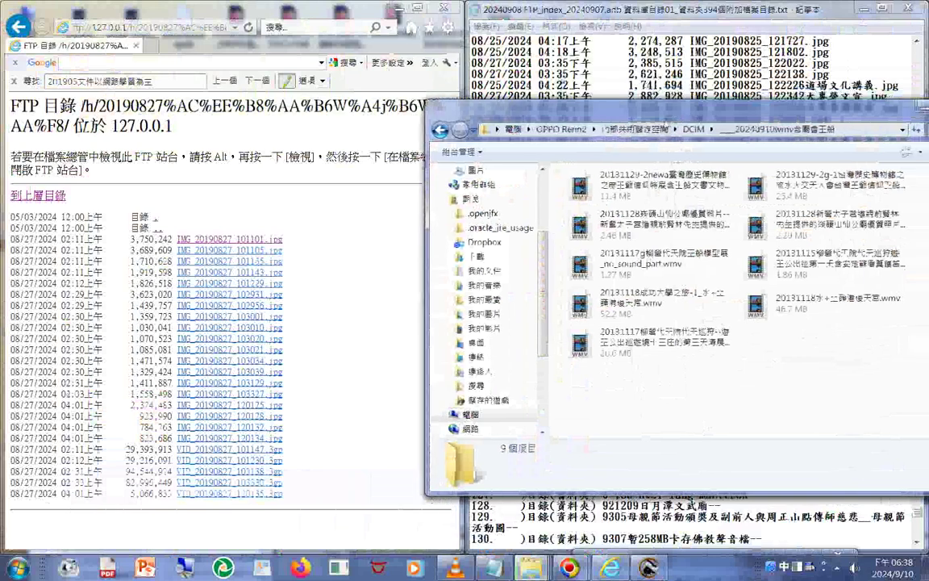
pyautogui.doubleClick(665, 120)
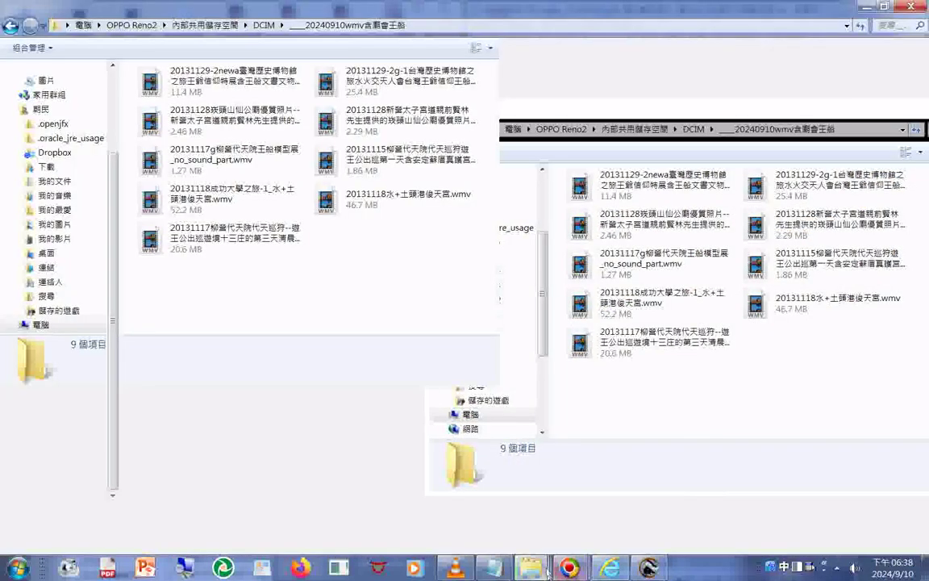
# - In the www-temple2013new folder, select the WMV videos from 20131115 through 20131229g, closing the video player that opens
pyautogui.moveTo(530, 567)
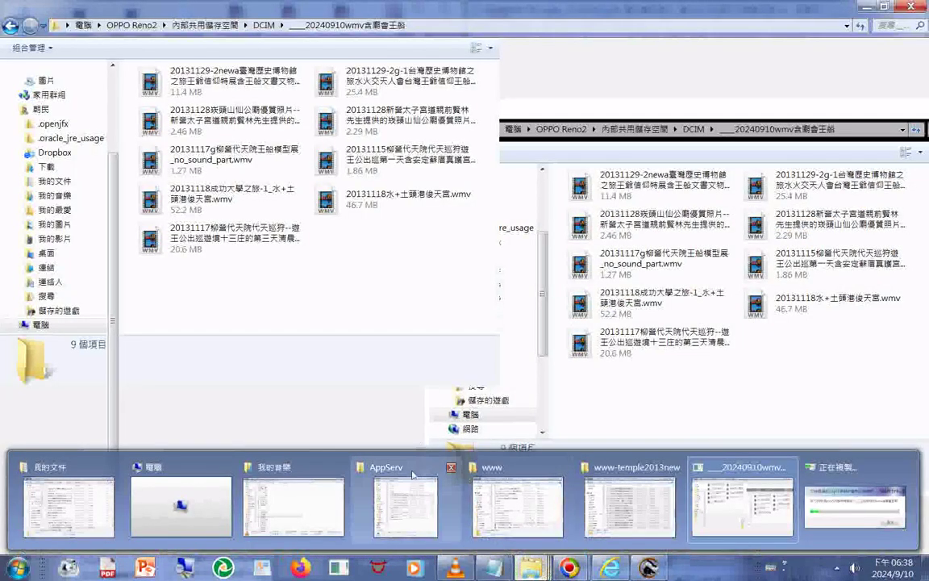
pyautogui.moveTo(413, 474)
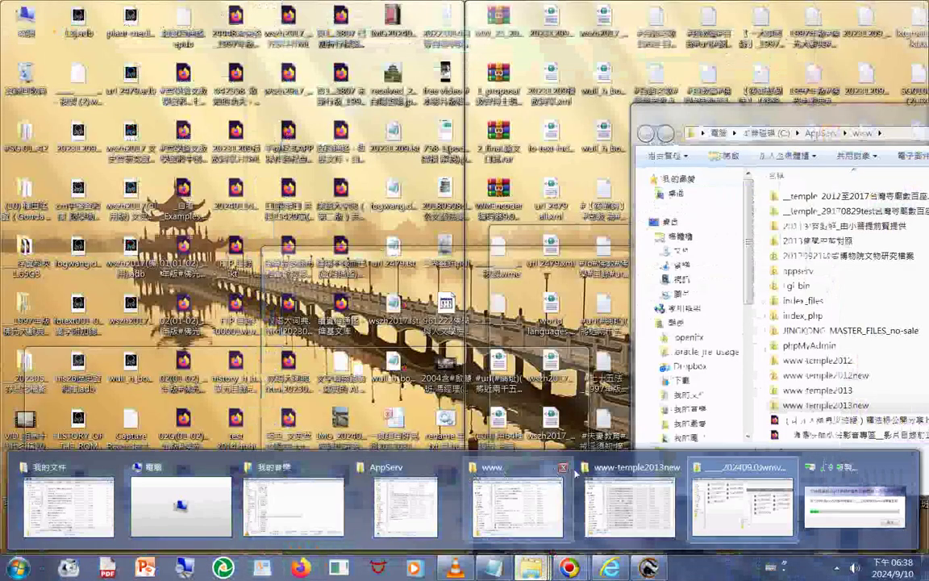
pyautogui.click(629, 500)
pyautogui.moveTo(632, 228); pyautogui.dragTo(359, 167)
pyautogui.click(381, 371)
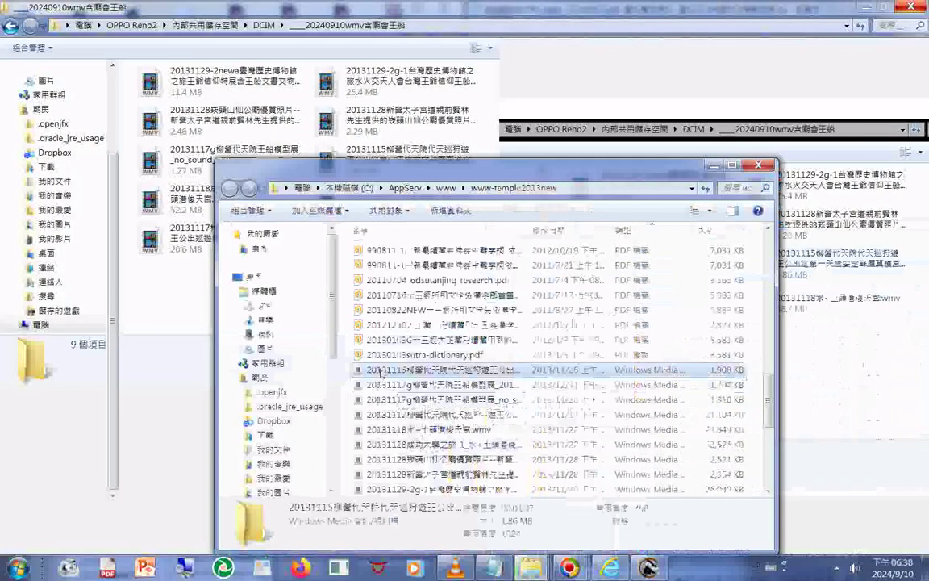
pyautogui.scroll(-4, 382, 371)
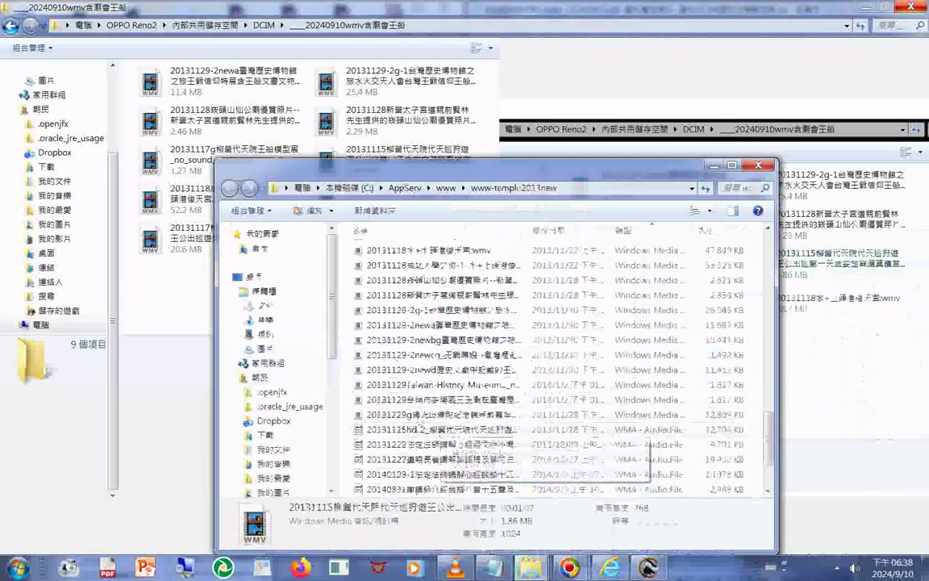
pyautogui.keyDown('shift'); pyautogui.click(408, 415); pyautogui.keyUp('shift')
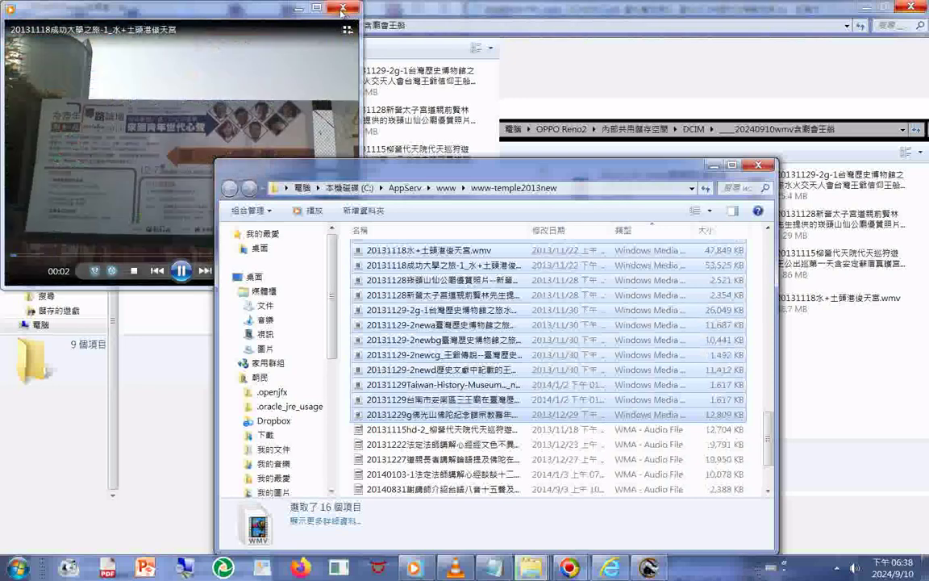
pyautogui.click(340, 12)
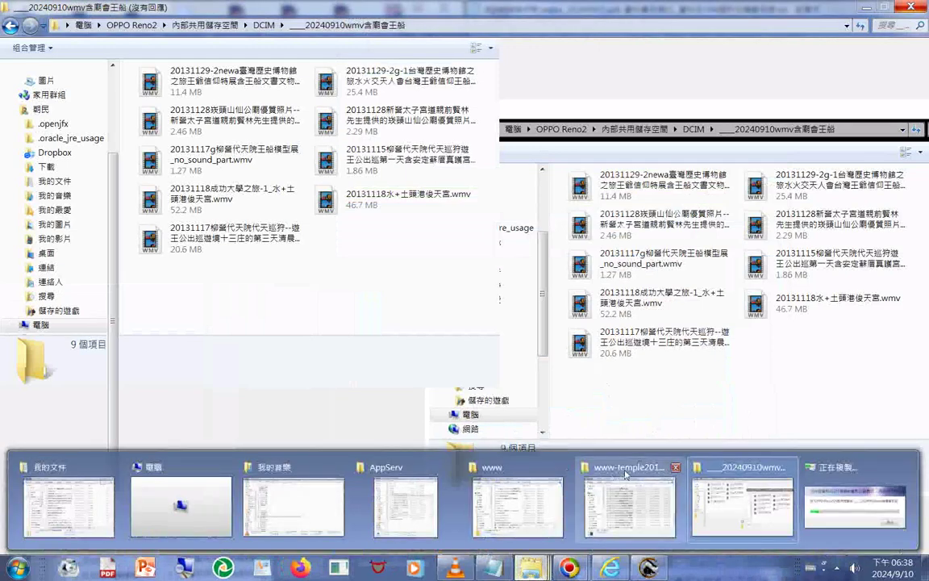
# - Bring the www-temple2013new folder window back in front and position it below the phone folder's file list
pyautogui.click(625, 500)
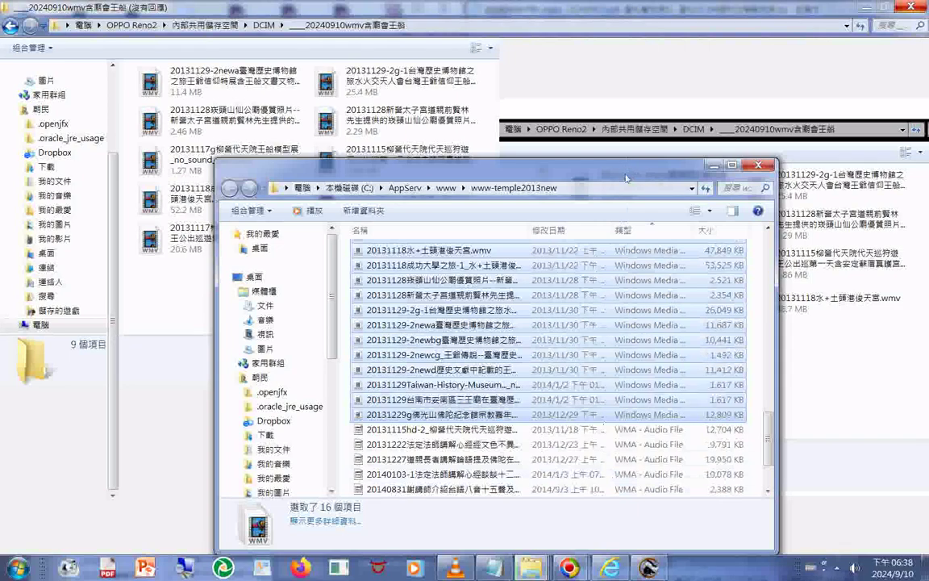
pyautogui.moveTo(572, 179); pyautogui.dragTo(351, 210)
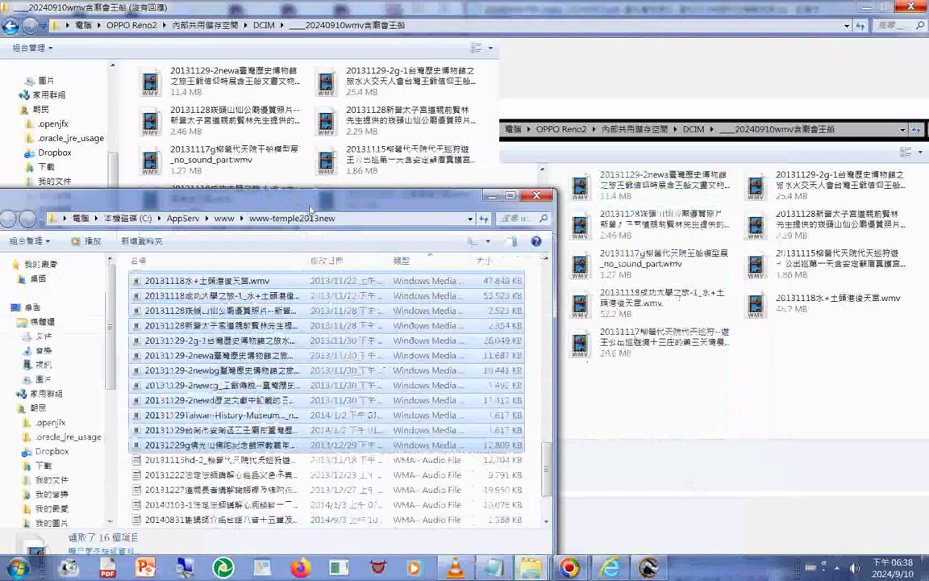
pyautogui.moveTo(282, 193); pyautogui.dragTo(295, 189)
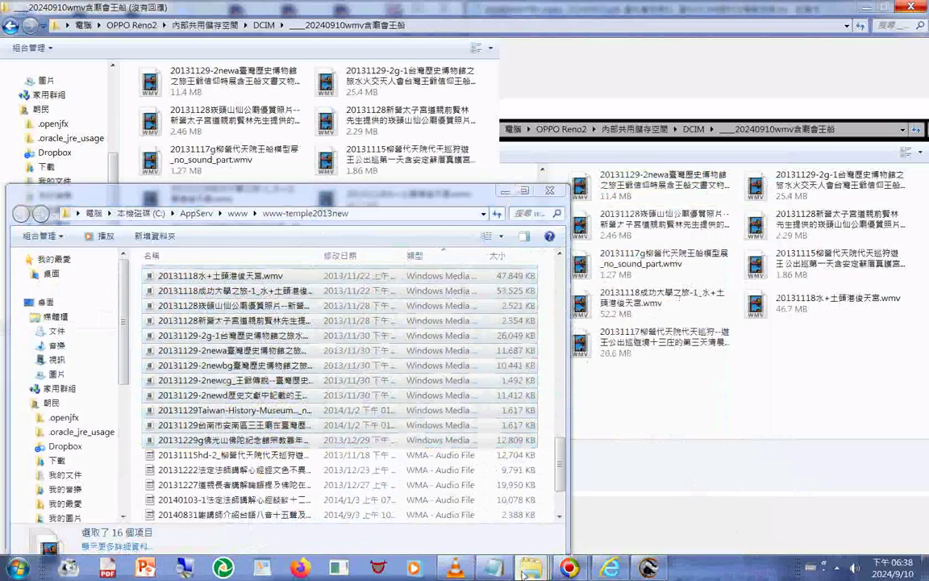
pyautogui.moveTo(531, 568)
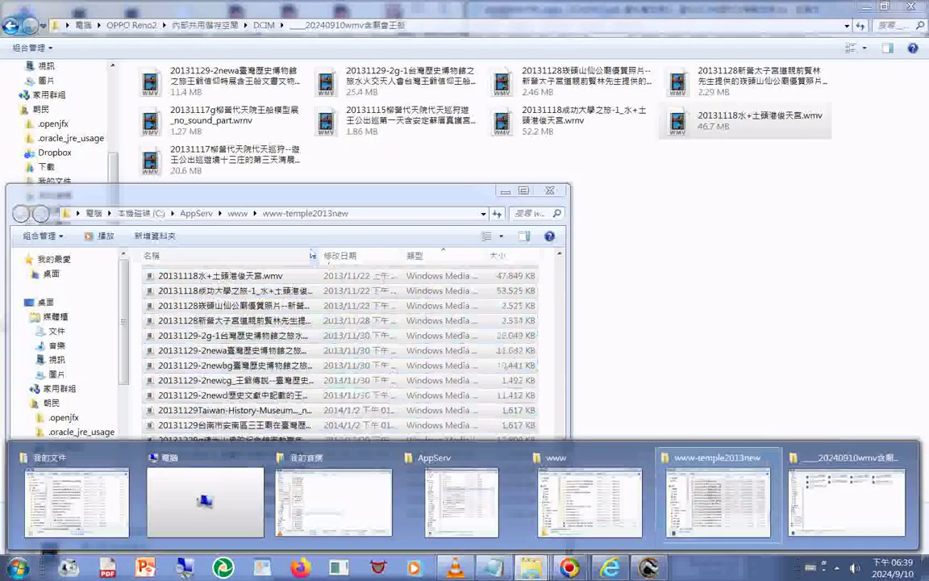
pyautogui.moveTo(313, 198); pyautogui.dragTo(495, 188)
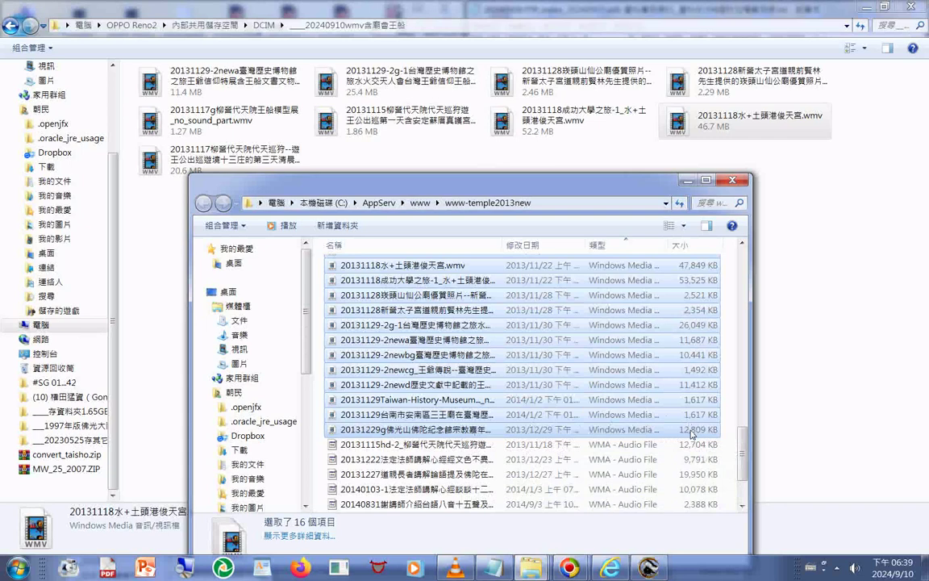
# - Try to add the 20140831 WMA audio file to the selection and switch to the phone folder
pyautogui.scroll(-1, 691, 433)
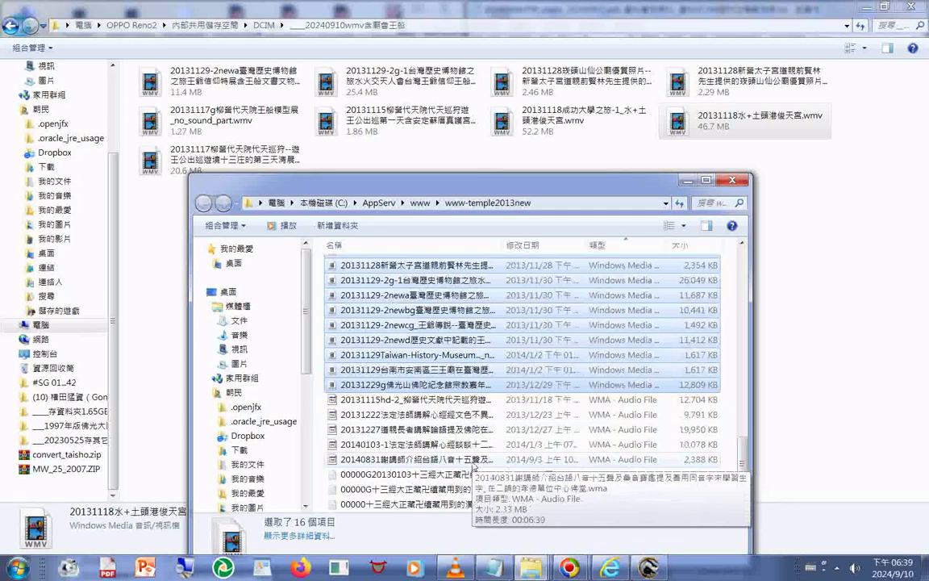
pyautogui.keyDown('ctrl'); pyautogui.click(474, 461); pyautogui.keyUp('ctrl')
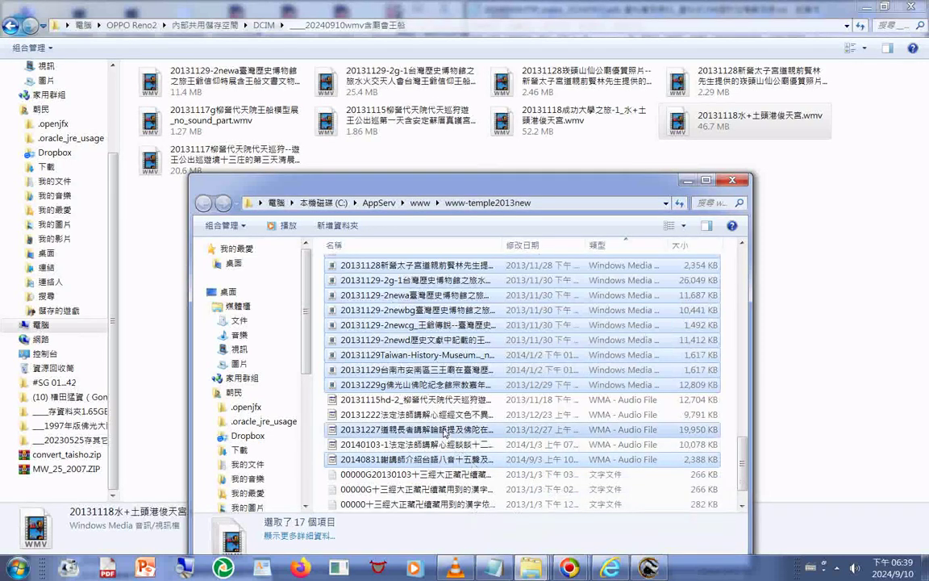
pyautogui.click(580, 117)
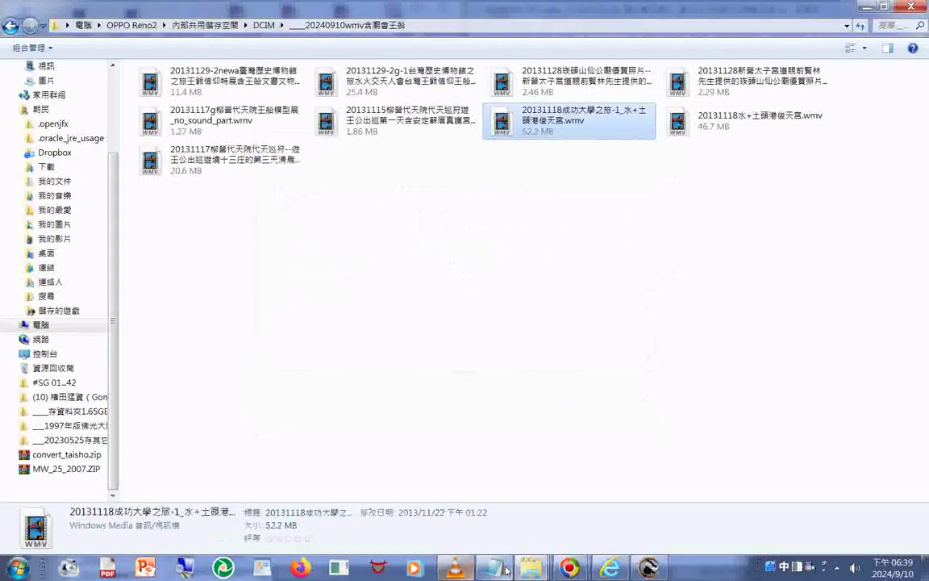
# - Return to the www-temple2013new folder and select all WMV videos from 20131229g back to 20131115
pyautogui.moveTo(528, 571)
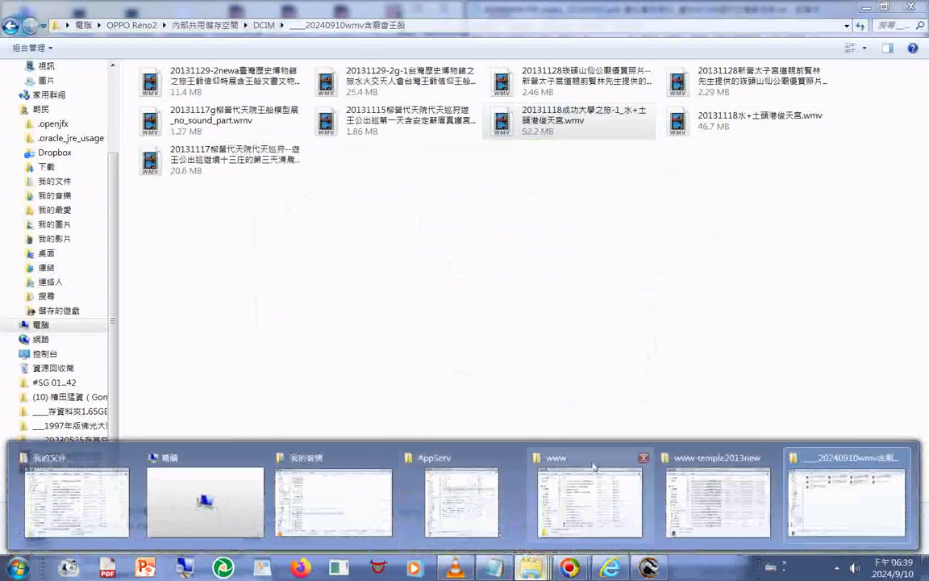
pyautogui.click(464, 484)
pyautogui.moveTo(530, 569)
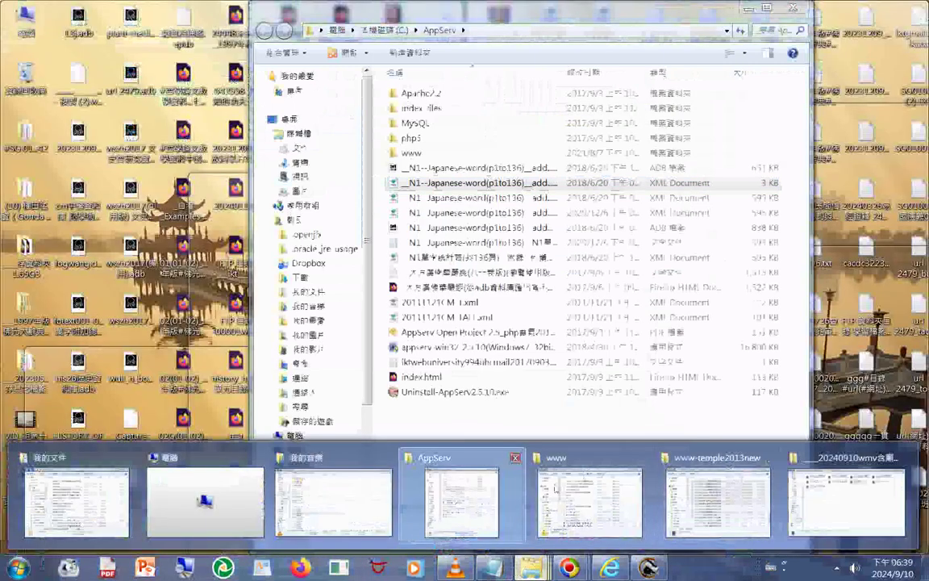
pyautogui.click(554, 488)
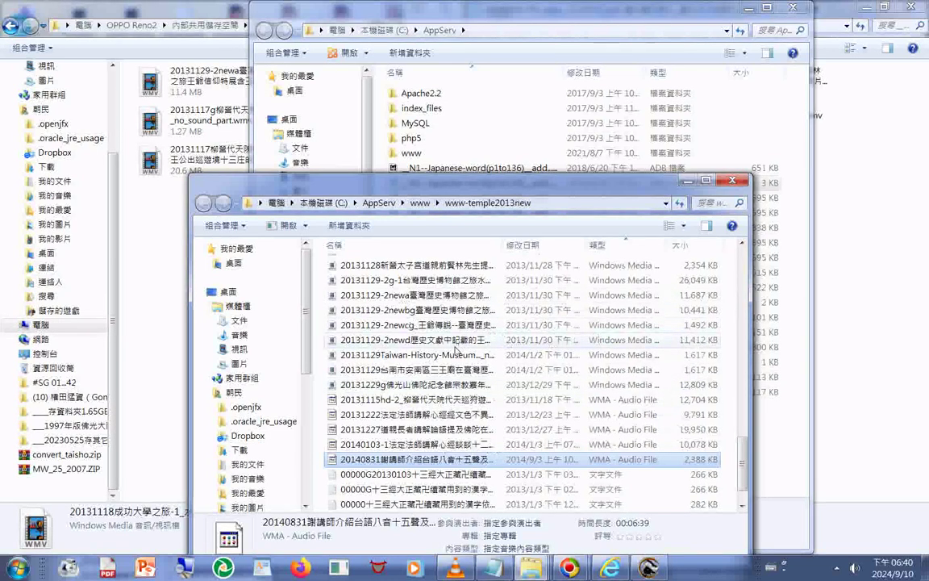
pyautogui.click(349, 385)
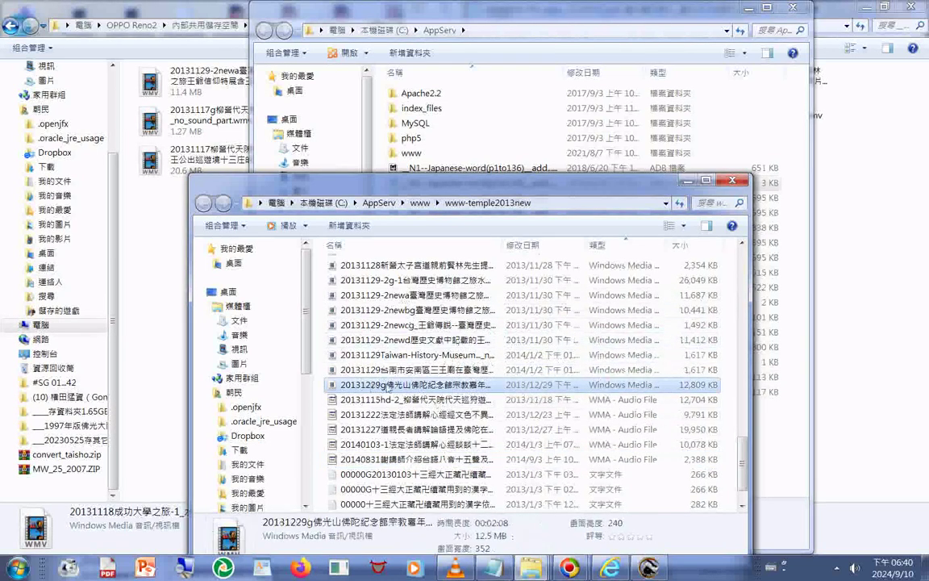
pyautogui.scroll(3, 349, 355)
pyautogui.keyDown('shift'); pyautogui.click(351, 297); pyautogui.keyUp('shift')
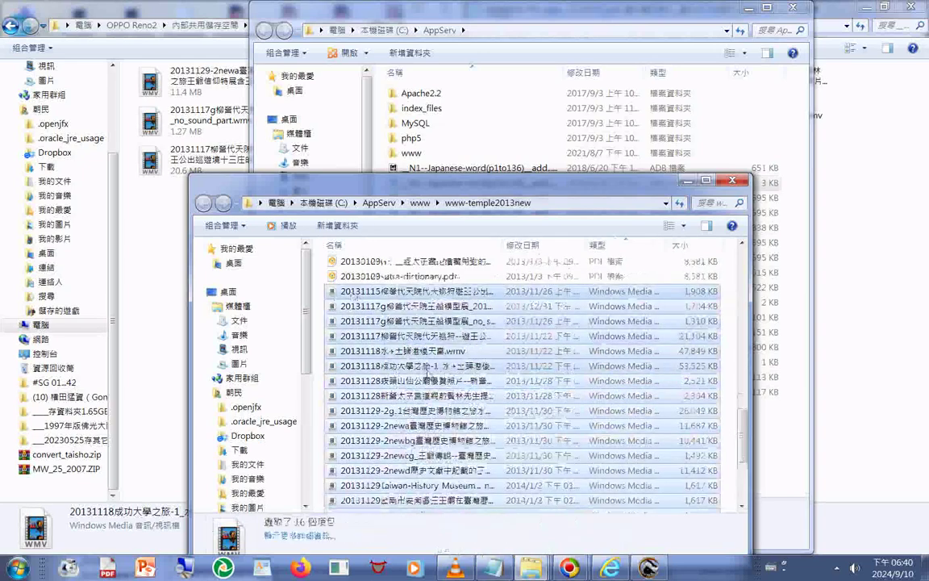
# - Add the 20140831, 20131227 and 20131115hd-2 WMA audio files to the selection, dismissing the program chooser
pyautogui.scroll(-4, 427, 372)
pyautogui.keyDown('ctrl'); pyautogui.doubleClick(383, 417); pyautogui.keyUp('ctrl')
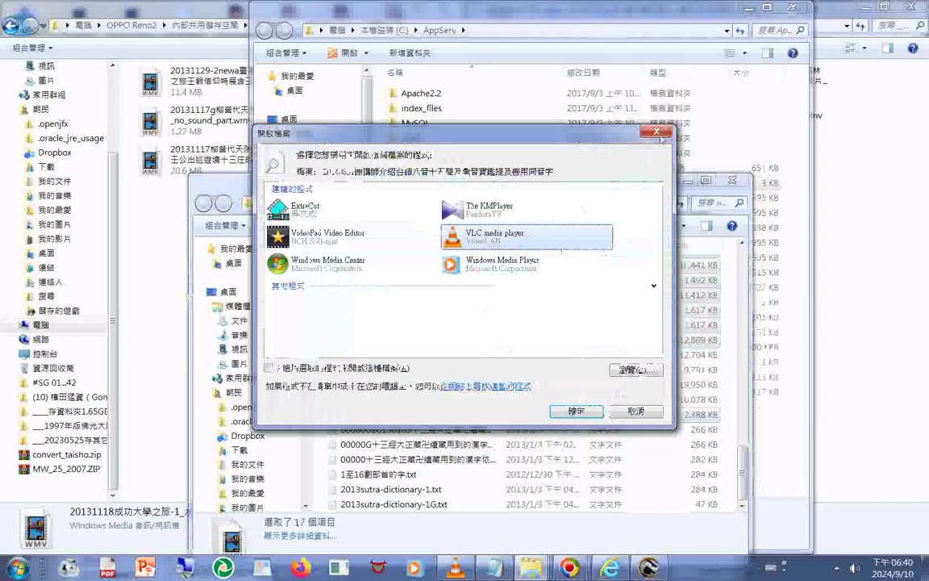
pyautogui.click(660, 137)
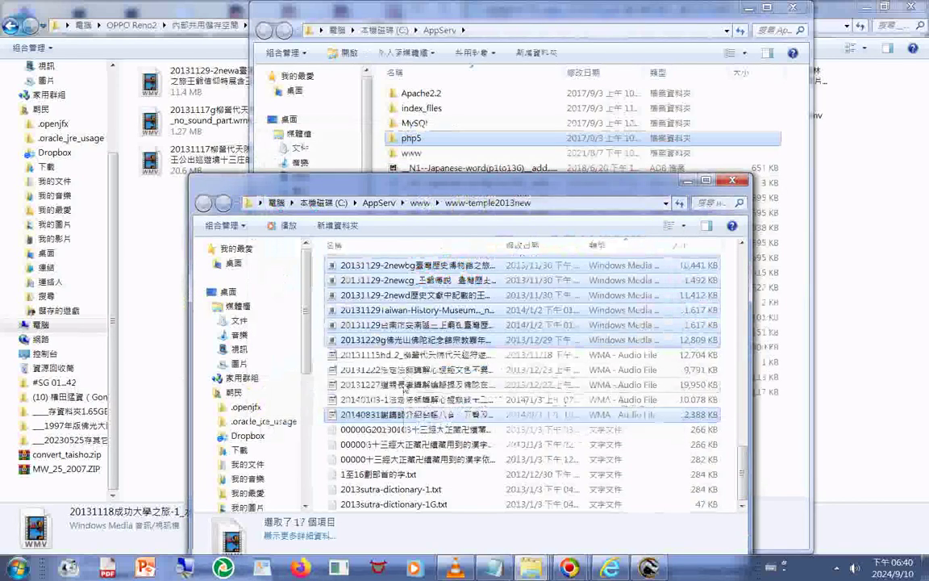
pyautogui.keyDown('ctrl'); pyautogui.click(404, 388); pyautogui.keyUp('ctrl')
pyautogui.keyDown('ctrl'); pyautogui.doubleClick(451, 355); pyautogui.keyUp('ctrl')
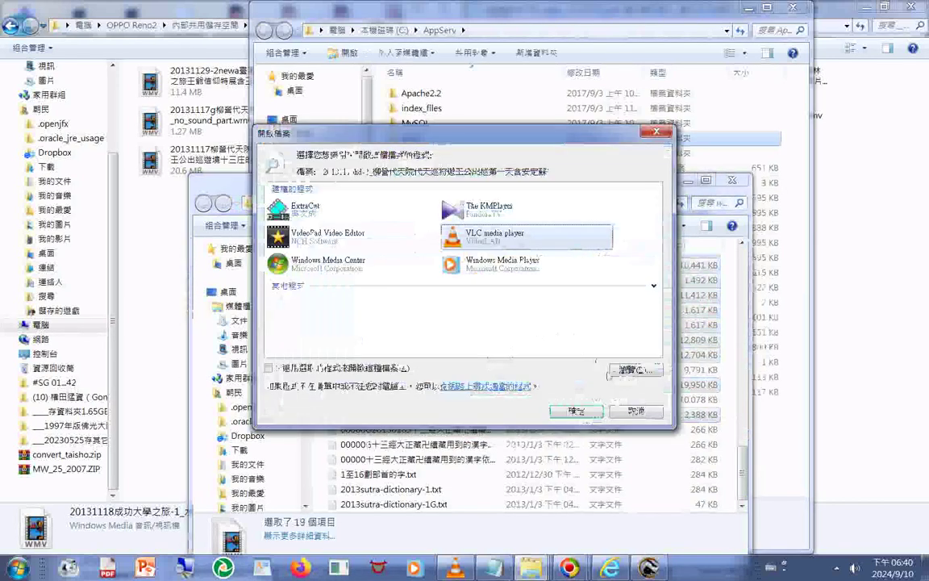
pyautogui.click(635, 410)
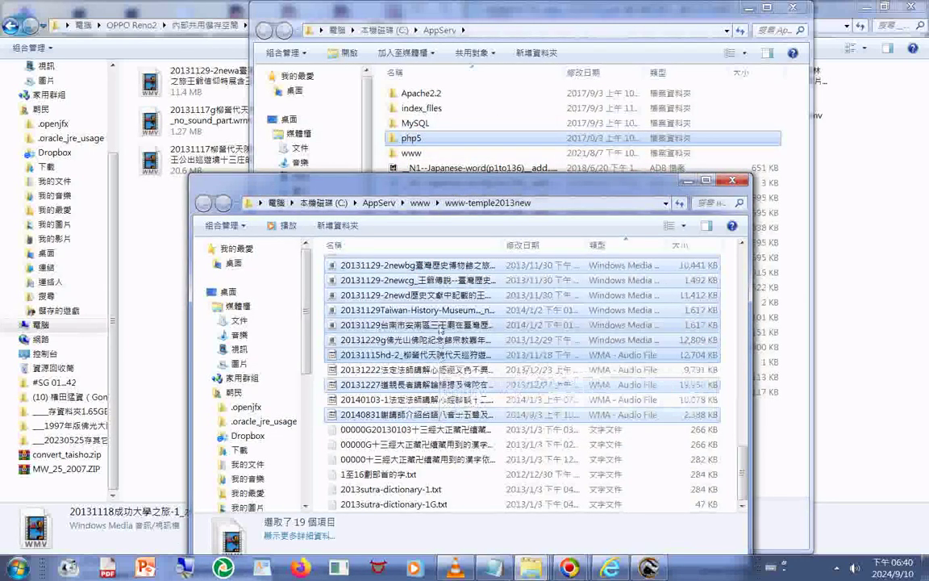
# - Play the 20131129Taiwan-History-Museum video briefly, close the player and return to the www-temple2013new folder
pyautogui.doubleClick(445, 299)
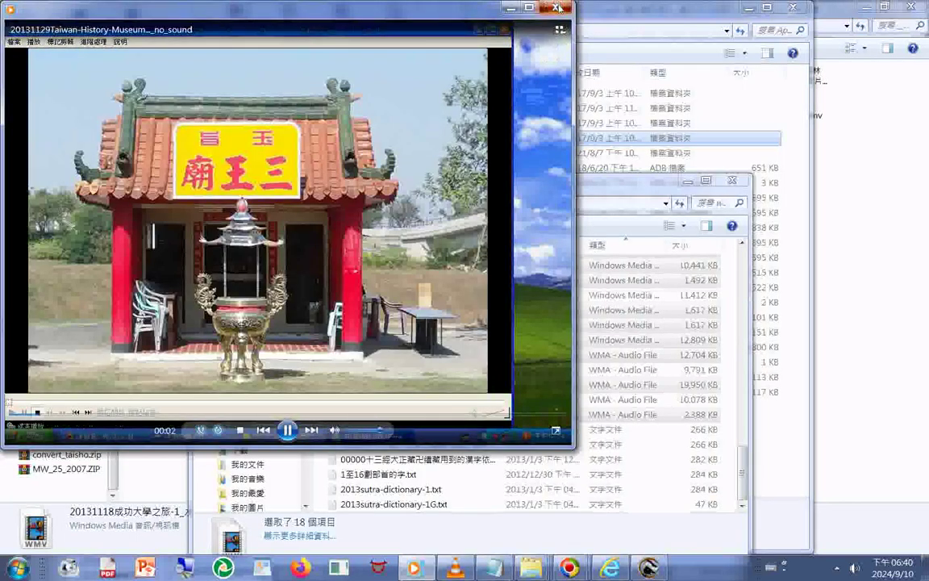
pyautogui.click(556, 8)
pyautogui.moveTo(531, 567)
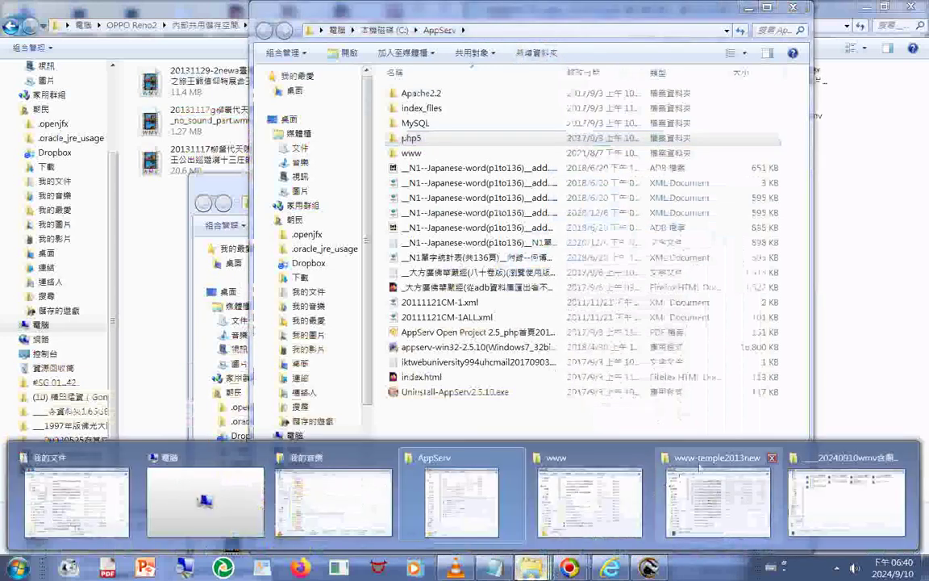
pyautogui.click(703, 462)
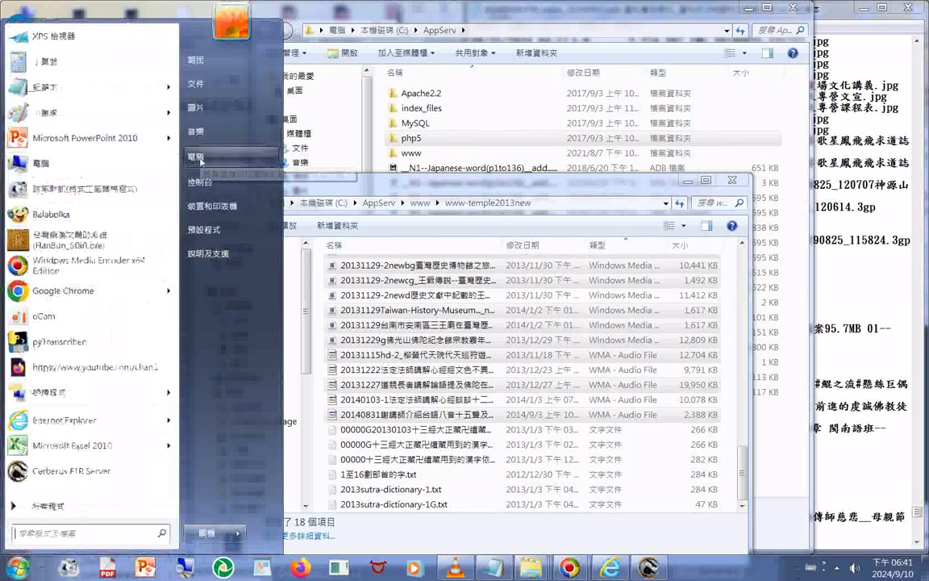
# - Open the DCIM folder in the OPPO Reno2 phone's internal shared storage
pyautogui.click(193, 158)
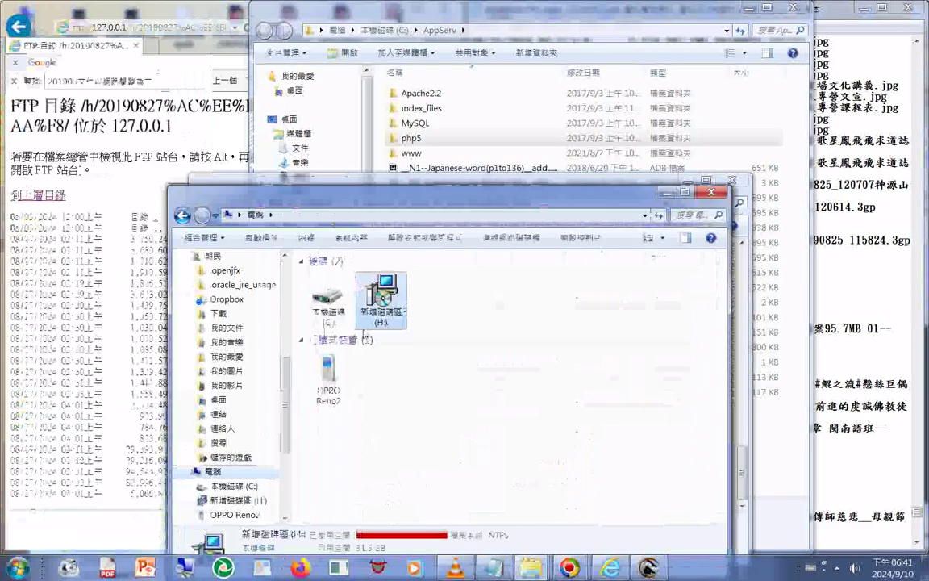
pyautogui.doubleClick(322, 379)
pyautogui.doubleClick(488, 266)
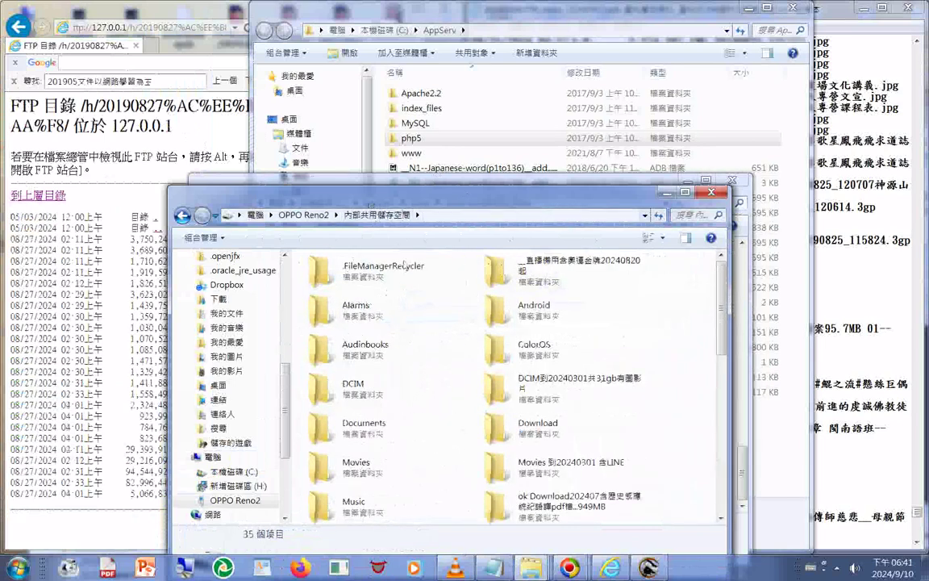
pyautogui.doubleClick(352, 387)
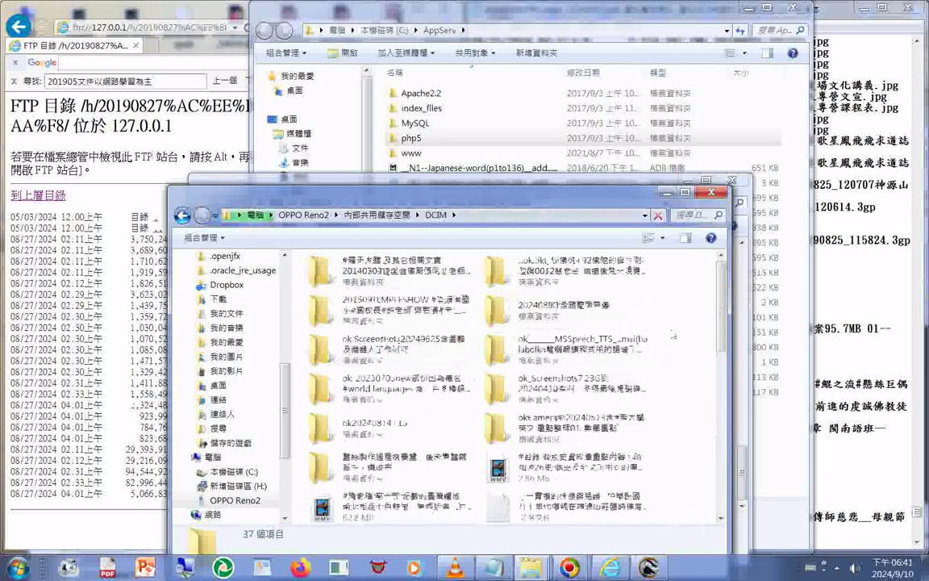
# - Sort the phone's DCIM folder in descending order and look through its folders
pyautogui.rightClick(674, 314)
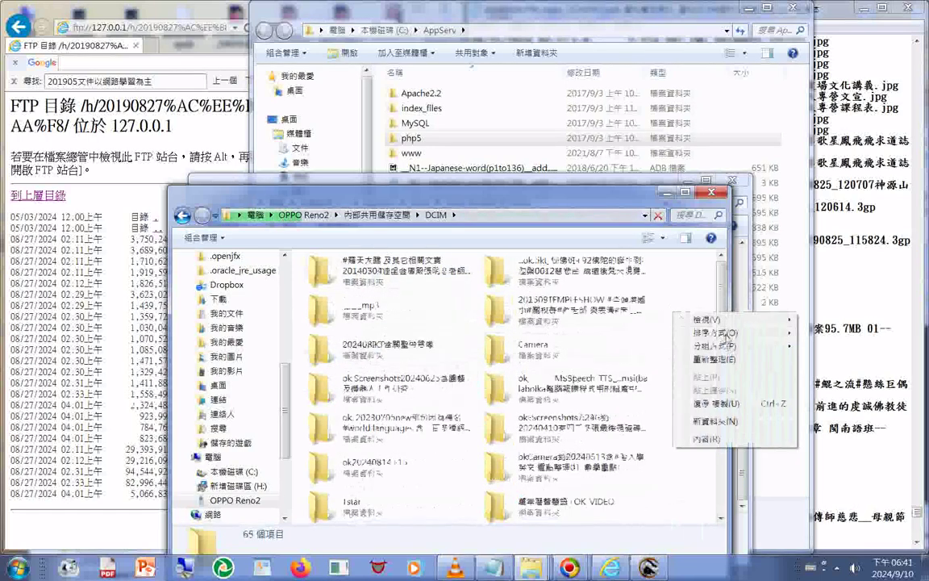
pyautogui.moveTo(734, 333)
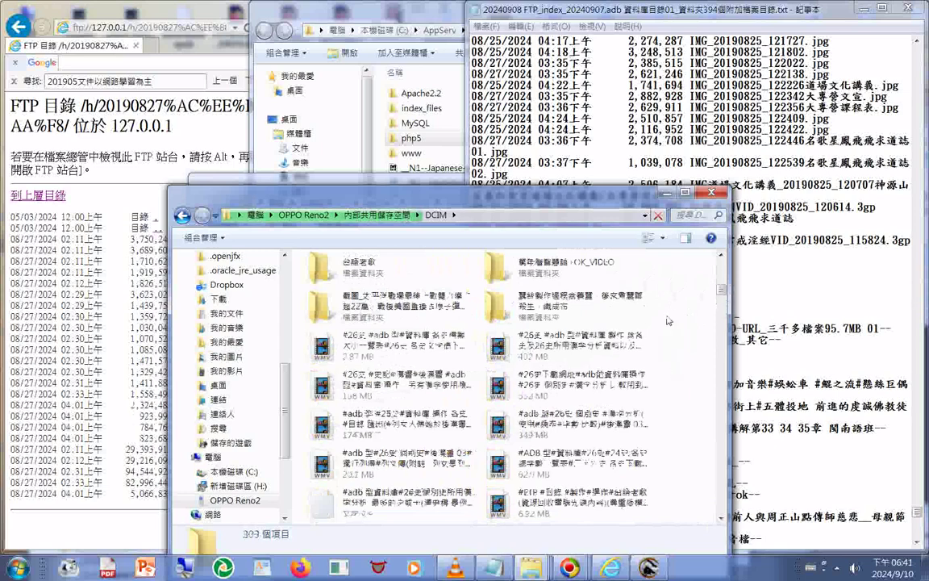
pyautogui.rightClick(677, 315)
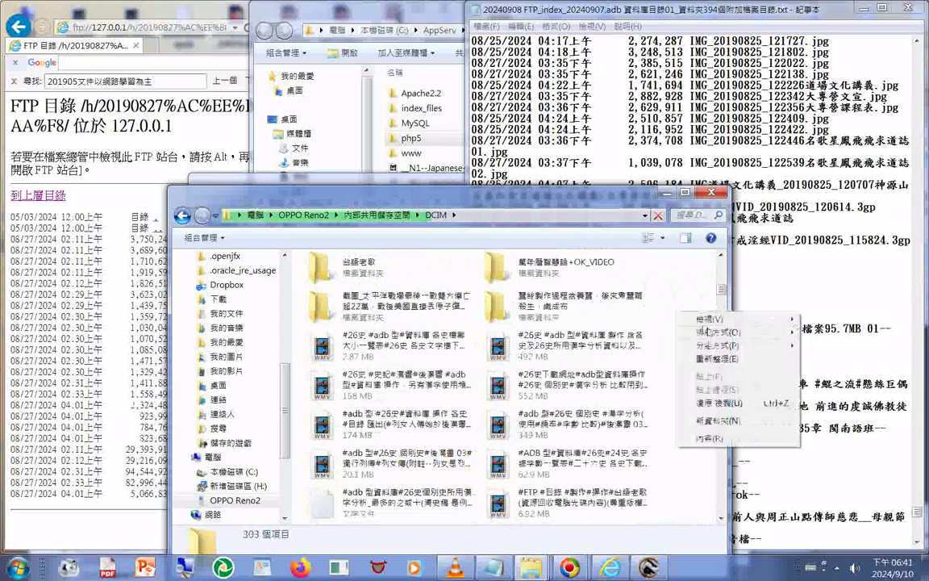
pyautogui.moveTo(706, 332)
pyautogui.click(829, 387)
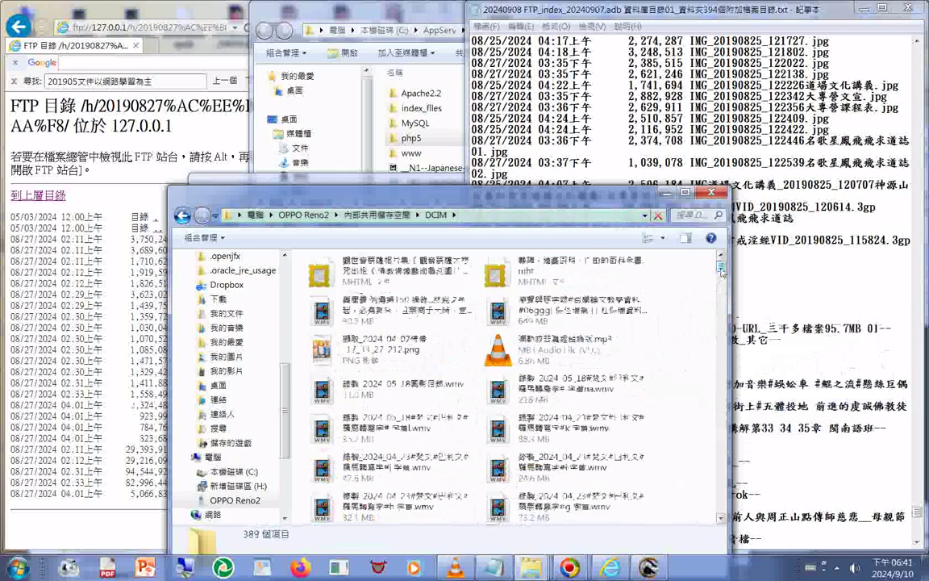
pyautogui.moveTo(721, 270); pyautogui.dragTo(739, 522)
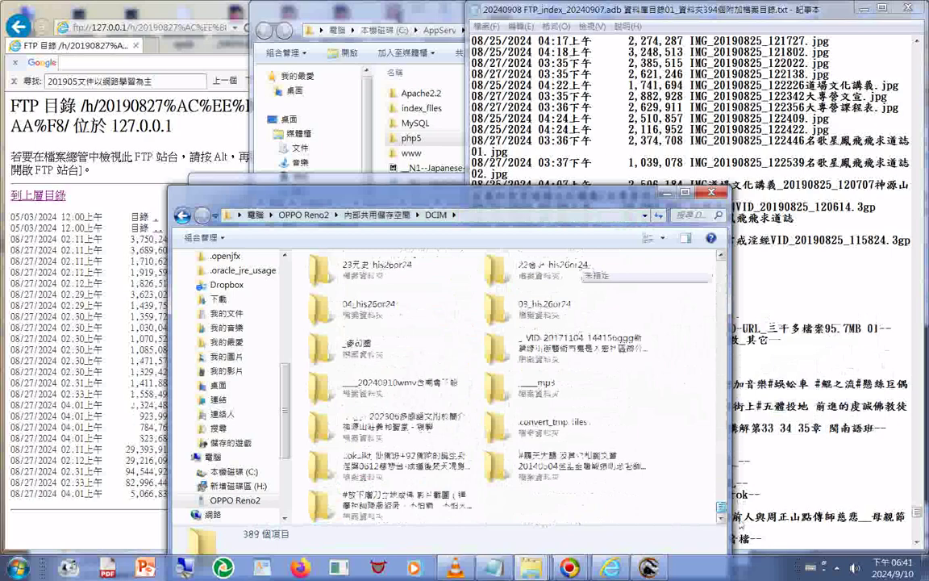
pyautogui.scroll(10, 660, 342)
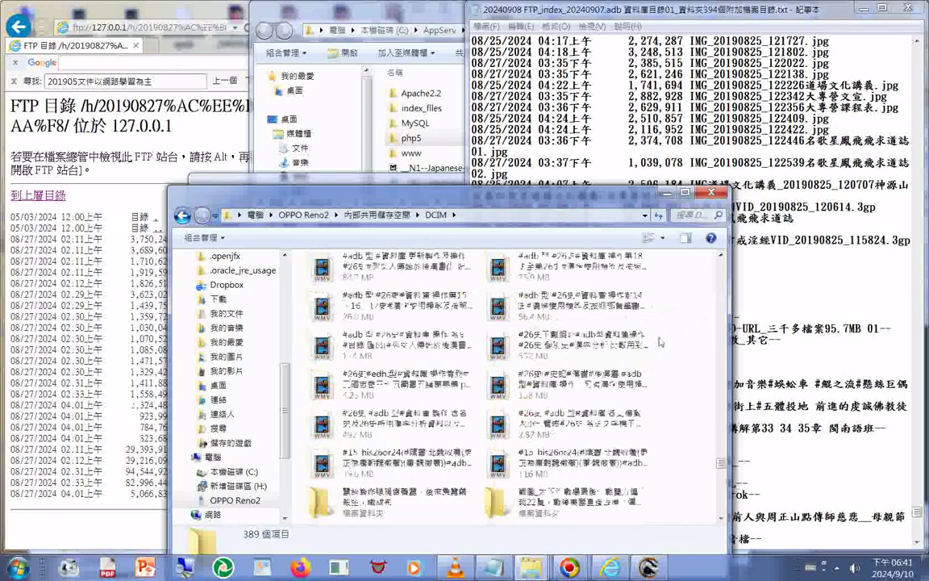
# - Sort the DCIM contents with the newest items first and open the ____20240910wmv含廟會王船 folder
pyautogui.rightClick(691, 321)
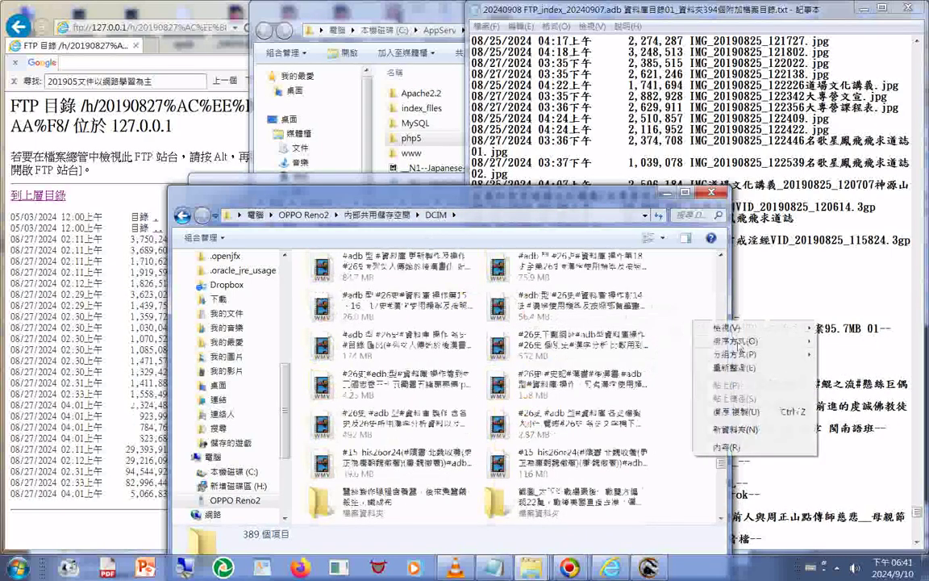
pyautogui.moveTo(733, 341)
pyautogui.click(848, 379)
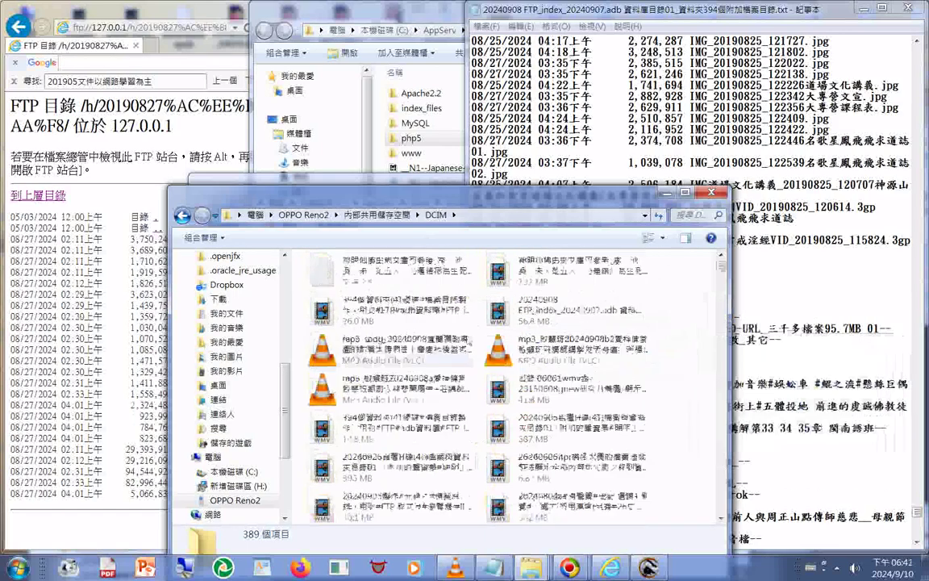
pyautogui.moveTo(720, 293); pyautogui.dragTo(720, 484)
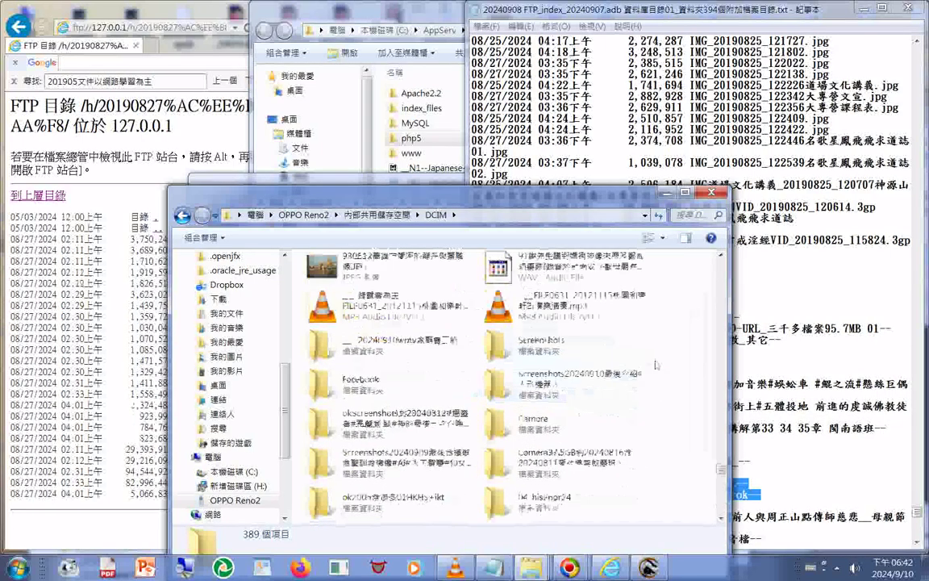
pyautogui.doubleClick(403, 354)
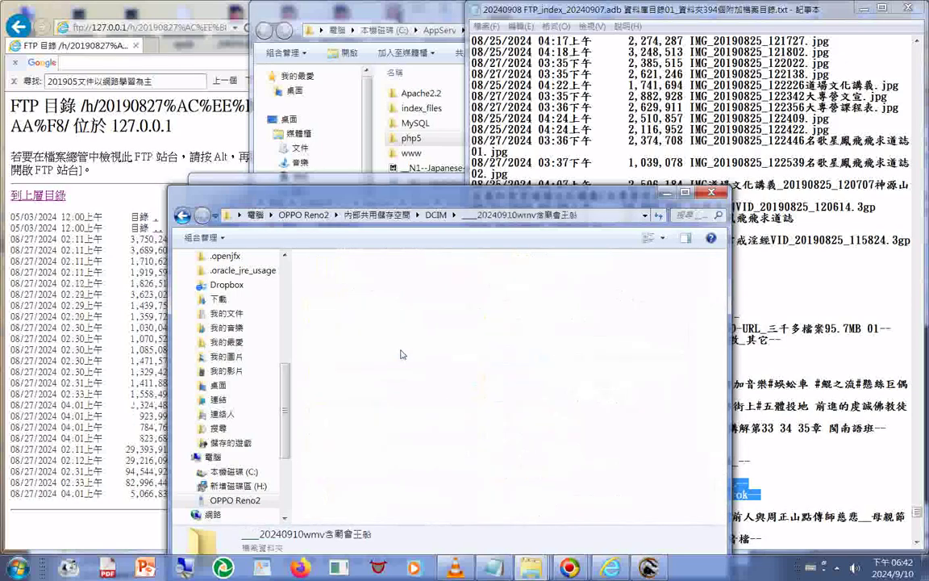
# - Copy the files selected in www-temple2013new into ____20240910wmv含廟會王船, skipping all name conflicts, and arrange the phone window beside the source
pyautogui.moveTo(573, 202); pyautogui.dragTo(911, 191)
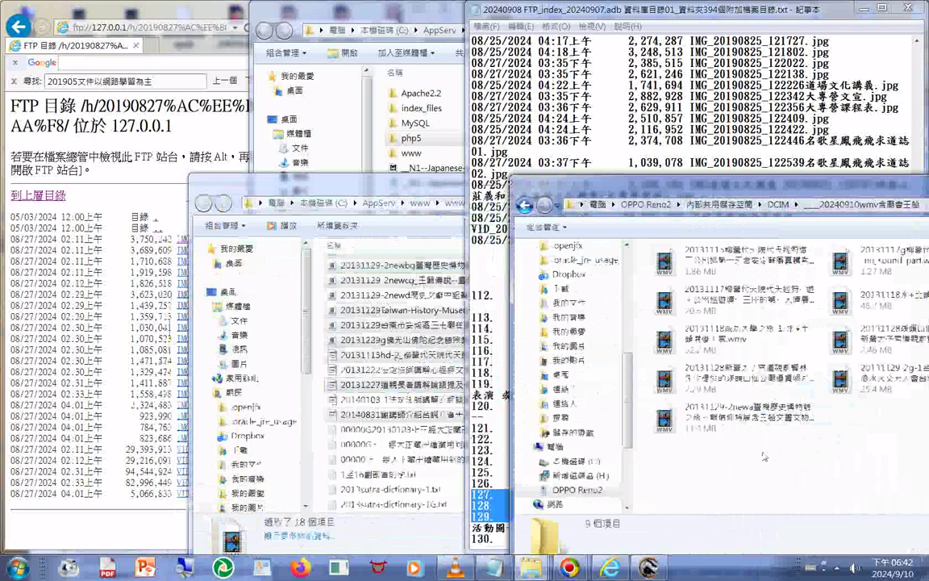
pyautogui.hotkey('ctrl', 'v')
pyautogui.click(354, 267)
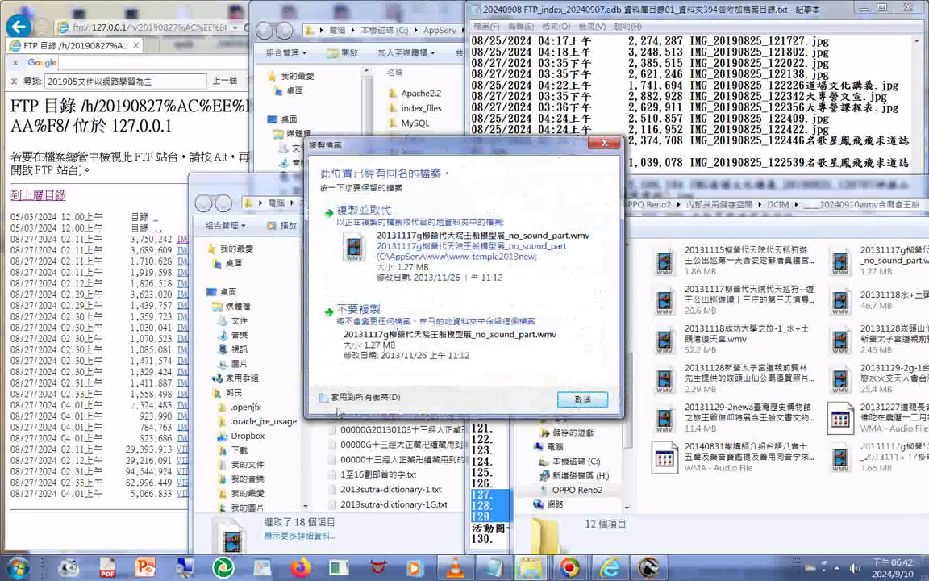
pyautogui.click(324, 396)
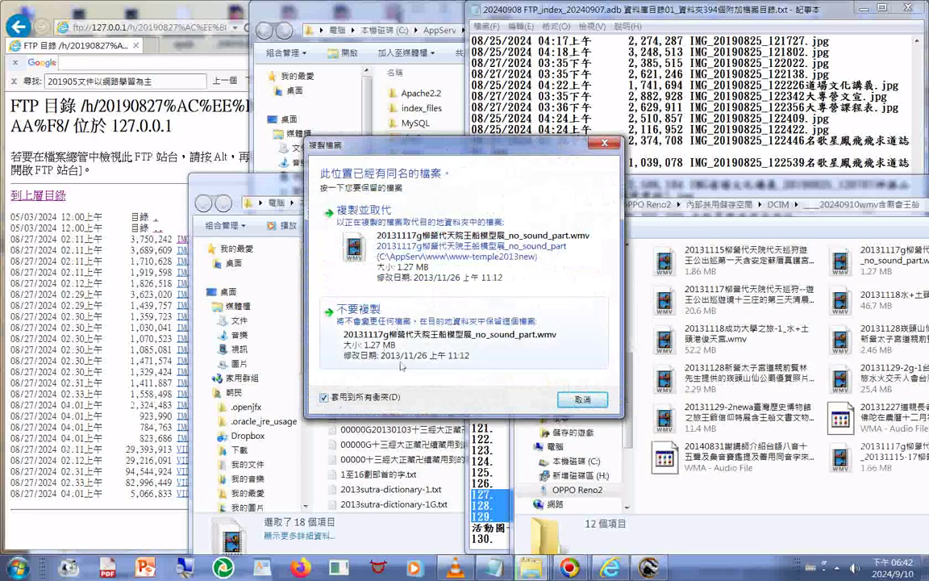
pyautogui.click(359, 305)
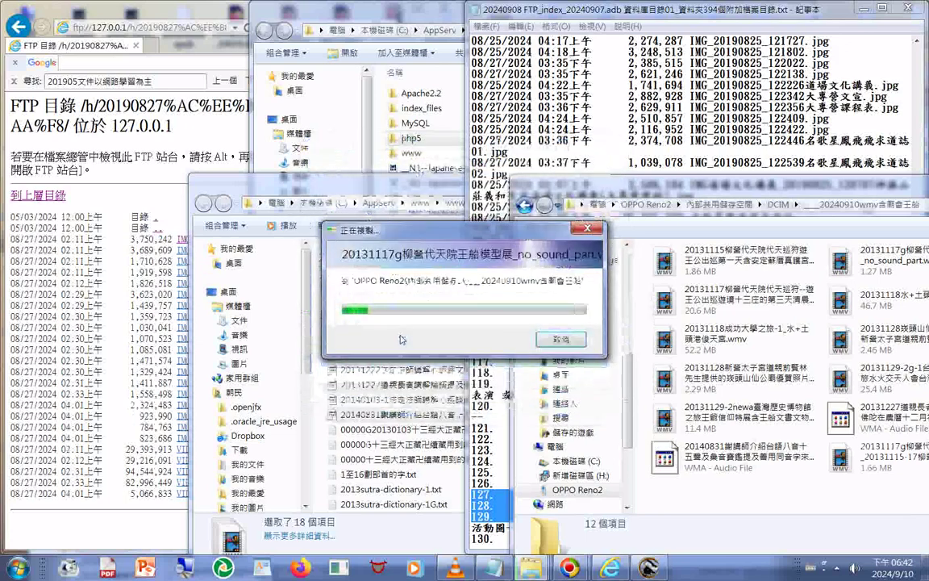
pyautogui.moveTo(724, 185); pyautogui.dragTo(654, 133)
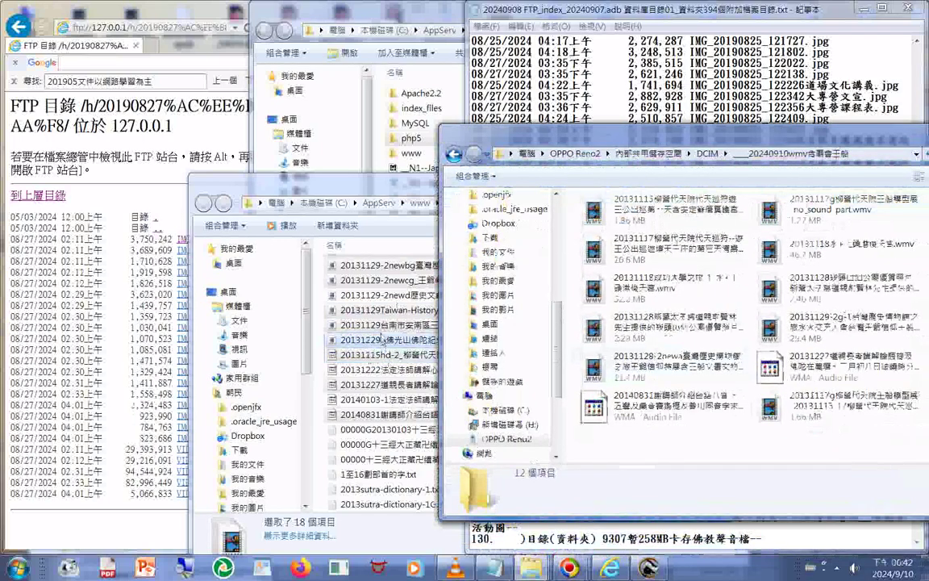
# - Briefly play the 20131129台南市安南區三王廟 video, close the player, and switch the phone folder to list view
pyautogui.doubleClick(379, 324)
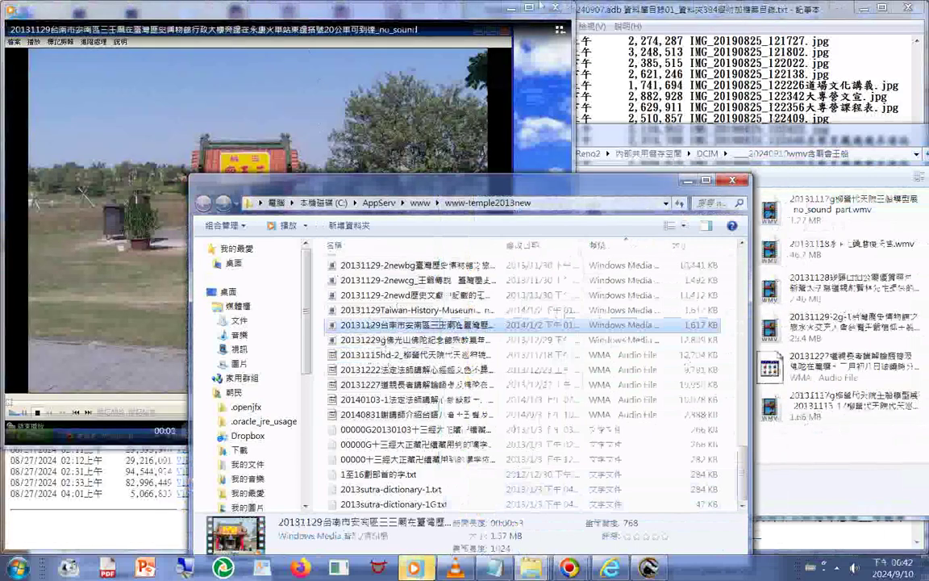
pyautogui.click(555, 7)
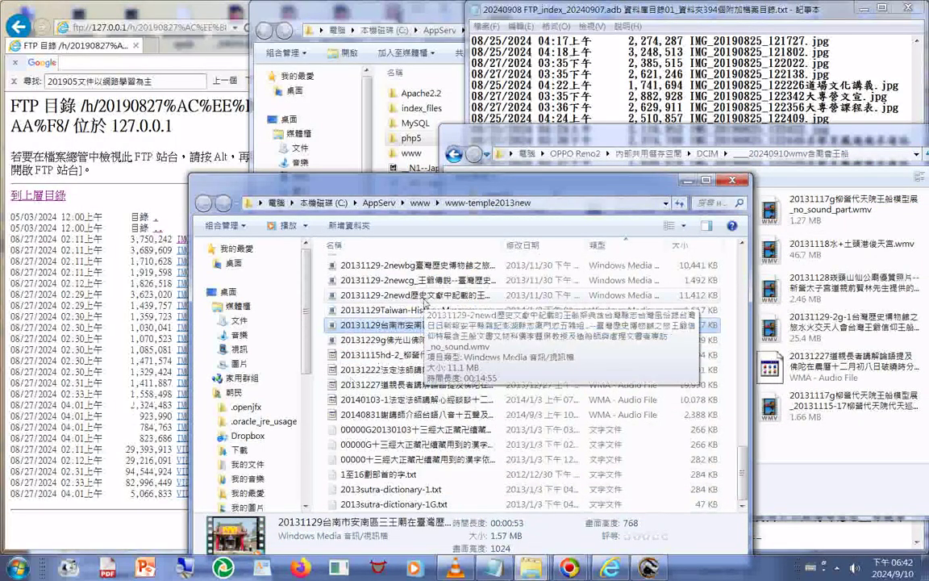
pyautogui.rightClick(801, 461)
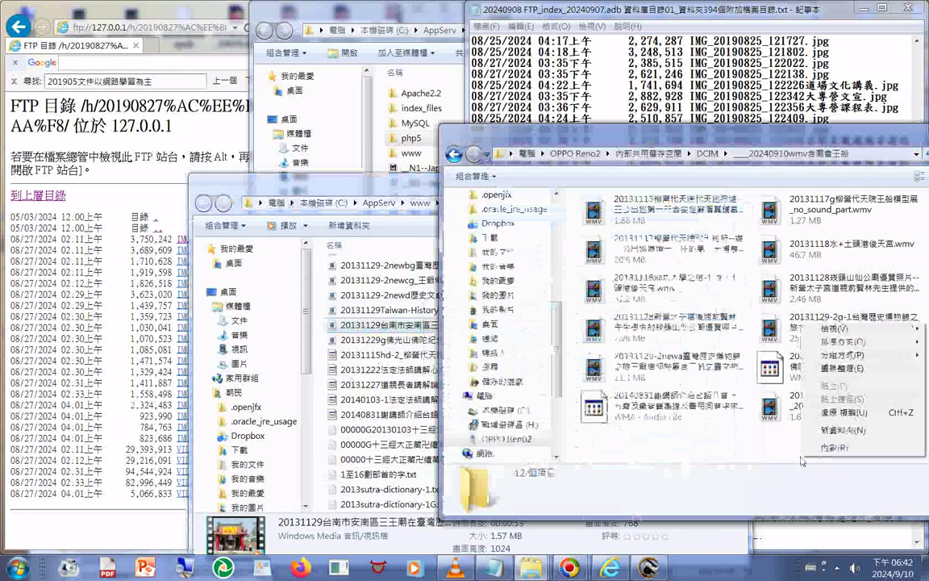
pyautogui.click(703, 385)
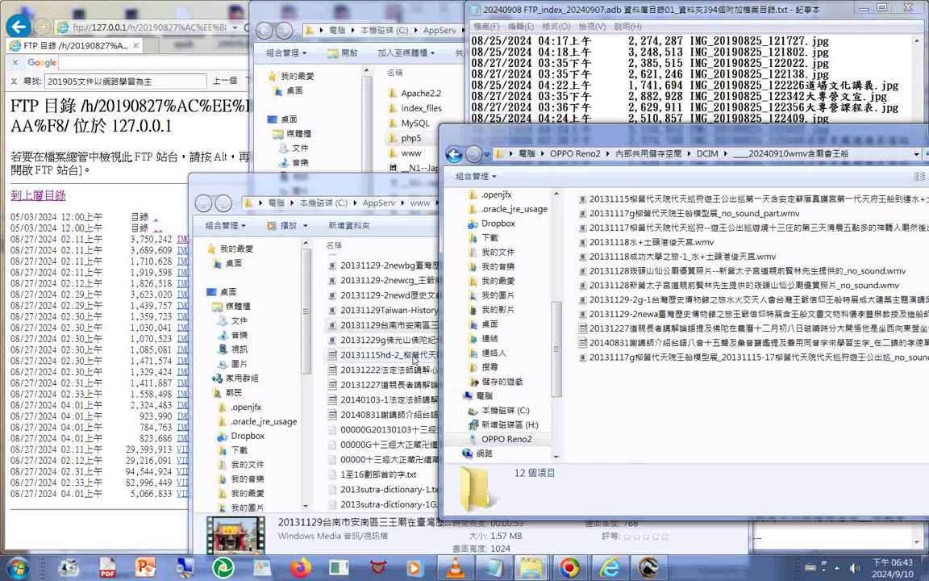
# - Select the WMV videos in www-temple2013new from 20131229g back to 20131115, leaving out the 20131129-2newd video
pyautogui.click(414, 360)
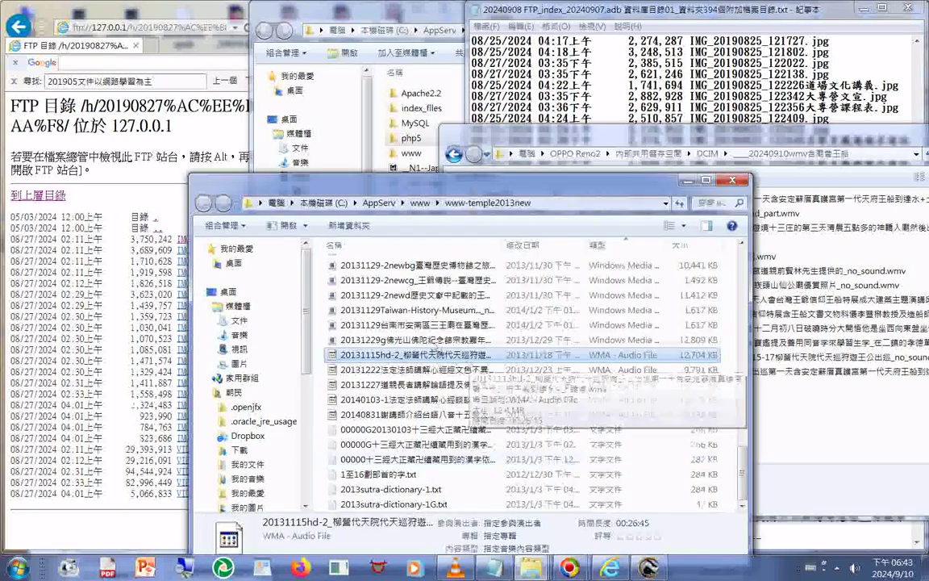
pyautogui.click(402, 344)
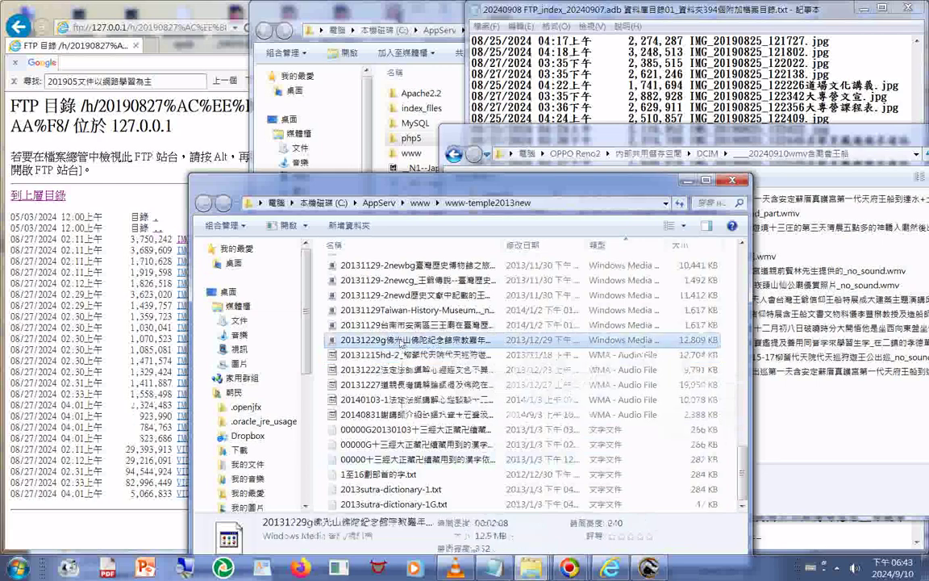
pyautogui.scroll(3, 452, 302)
pyautogui.scroll(3, 466, 311)
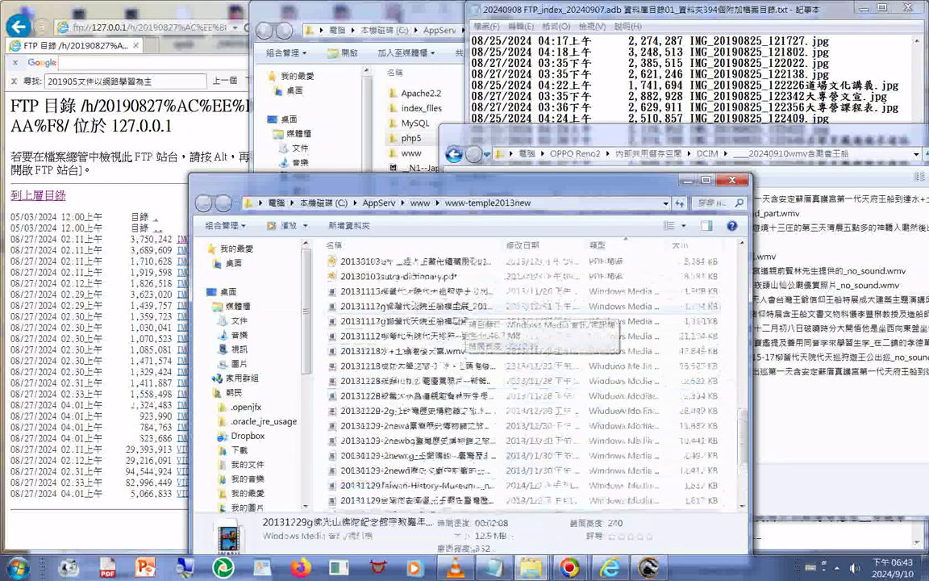
pyautogui.keyDown('shift'); pyautogui.click(400, 293); pyautogui.keyUp('shift')
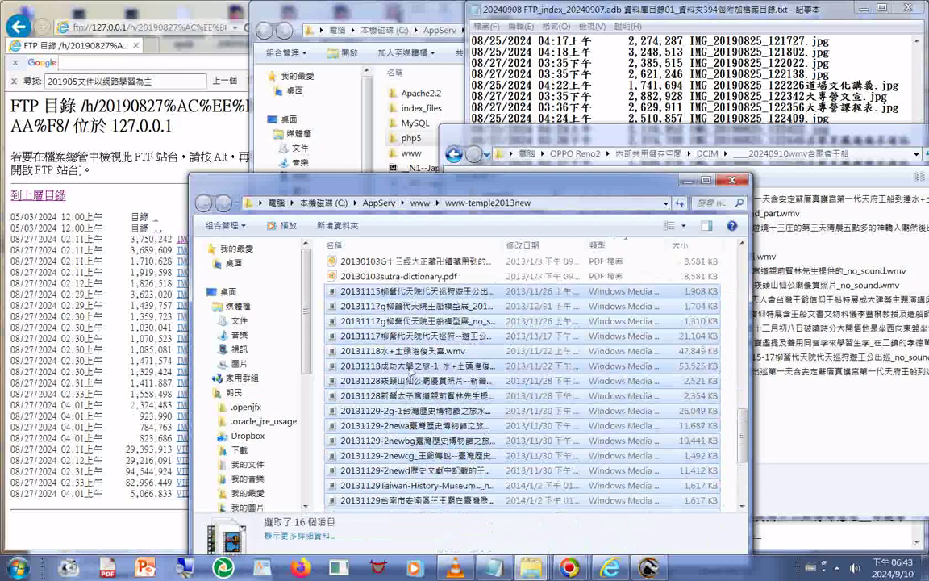
pyautogui.scroll(-2, 410, 376)
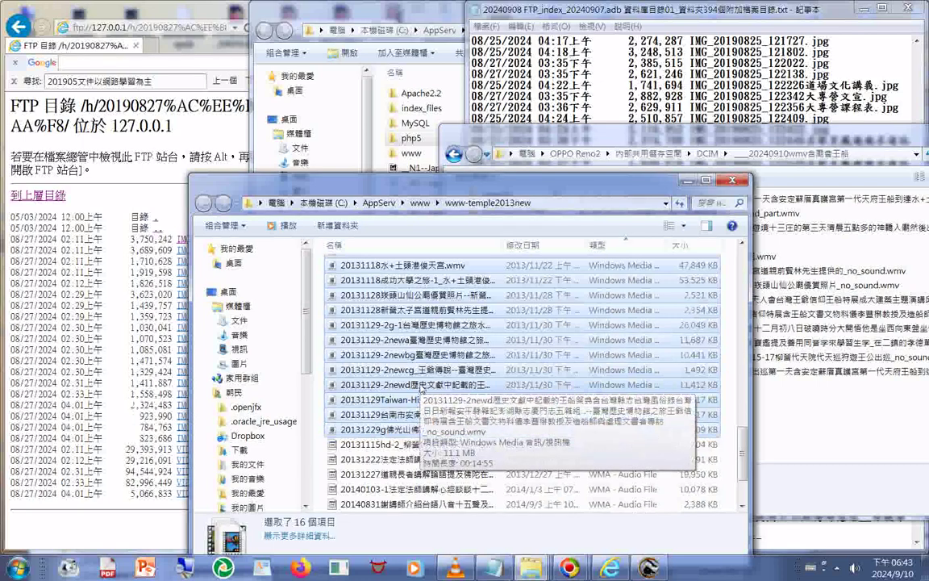
pyautogui.keyDown('ctrl'); pyautogui.click(413, 386); pyautogui.keyUp('ctrl')
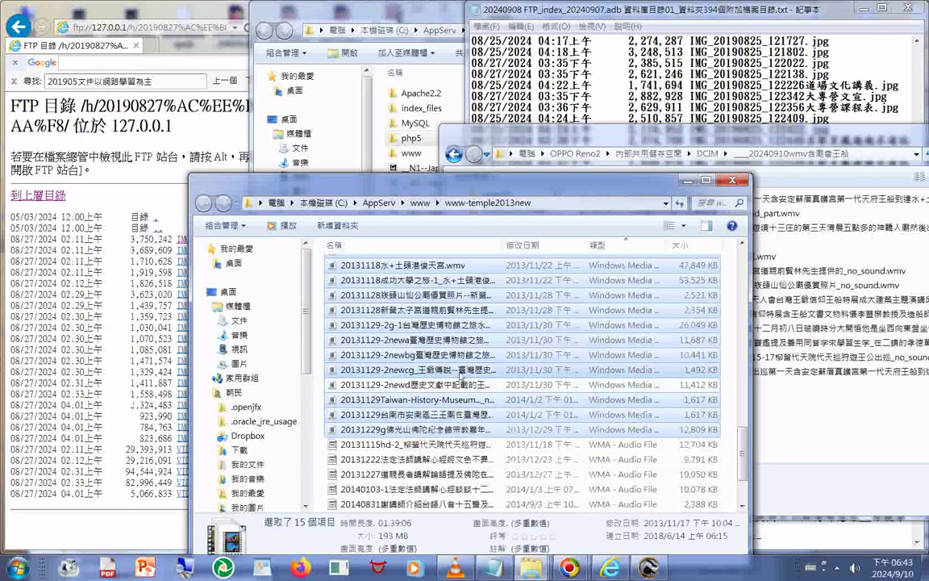
# - Copy the selected videos into the phone folder, accepting the playback warning for all files and replacing all same-named files
pyautogui.moveTo(415, 339); pyautogui.dragTo(825, 393)
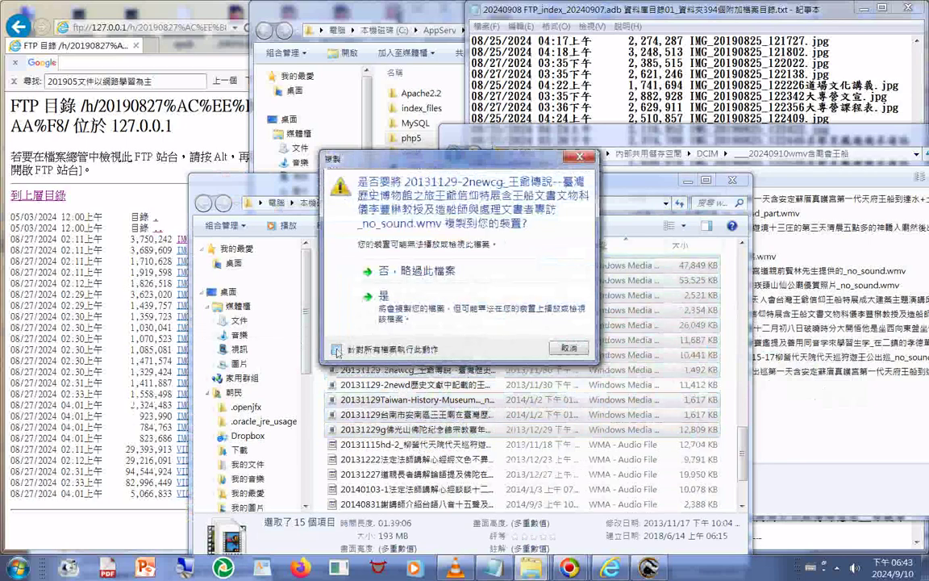
pyautogui.click(336, 349)
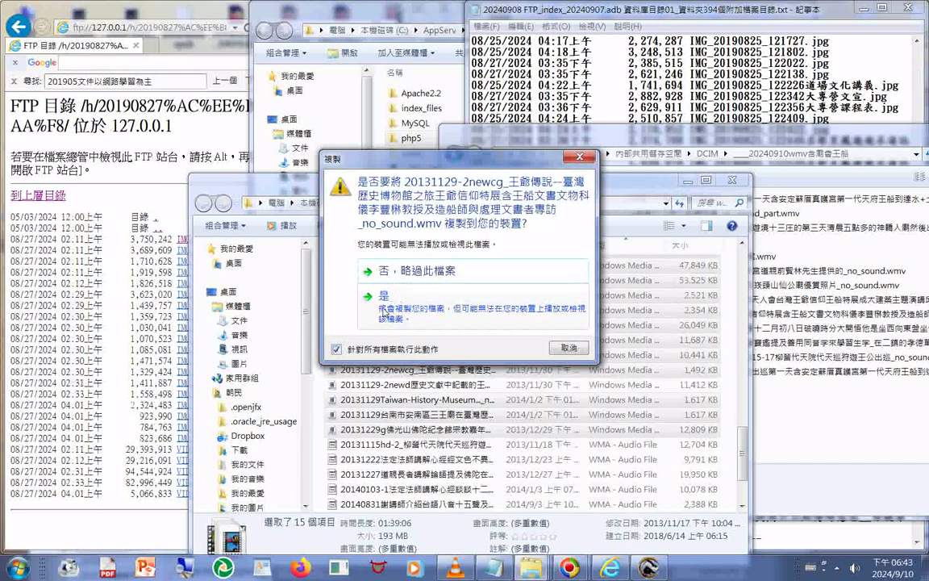
pyautogui.click(386, 310)
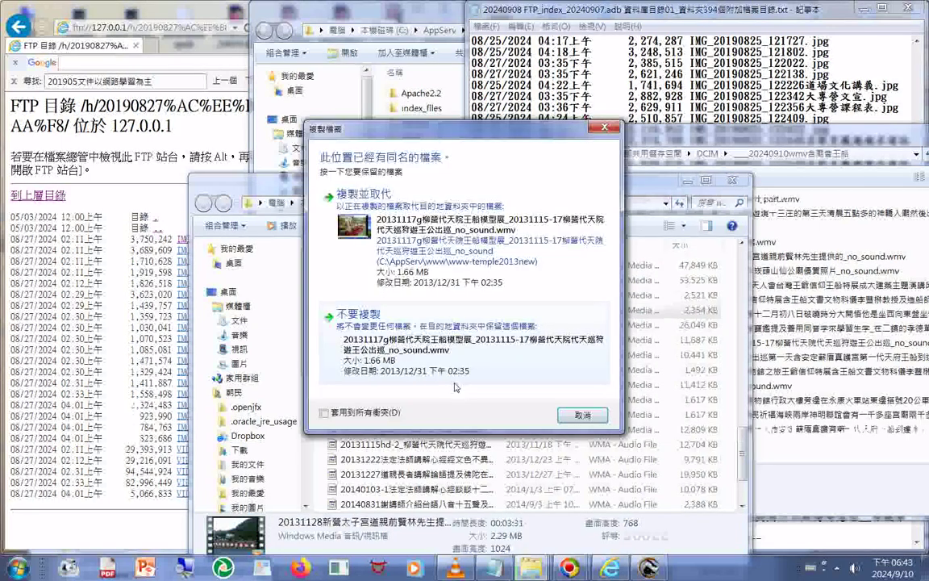
pyautogui.click(325, 413)
pyautogui.click(409, 282)
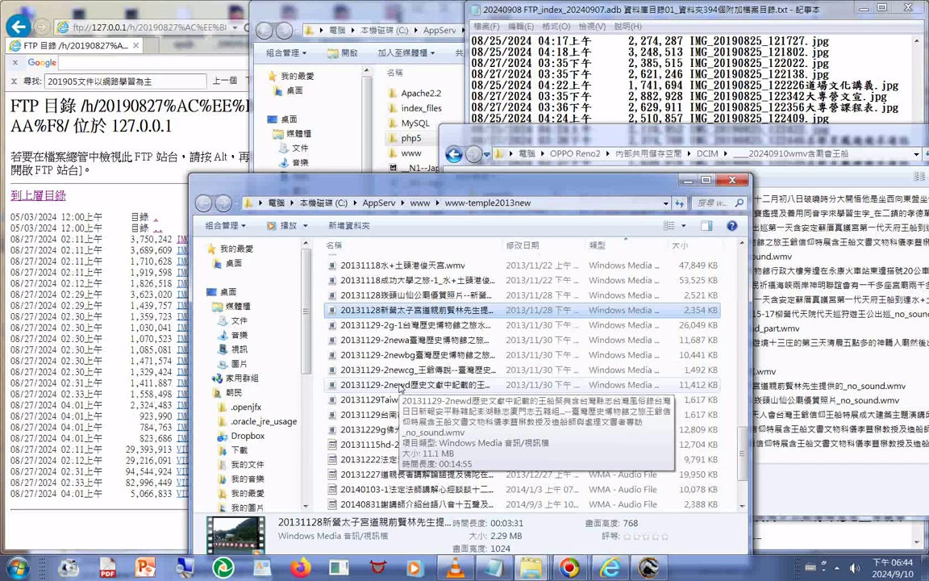
# - Copy the full file name of the 20131129-2newd video in www-temple2013new
pyautogui.rightClick(400, 386)
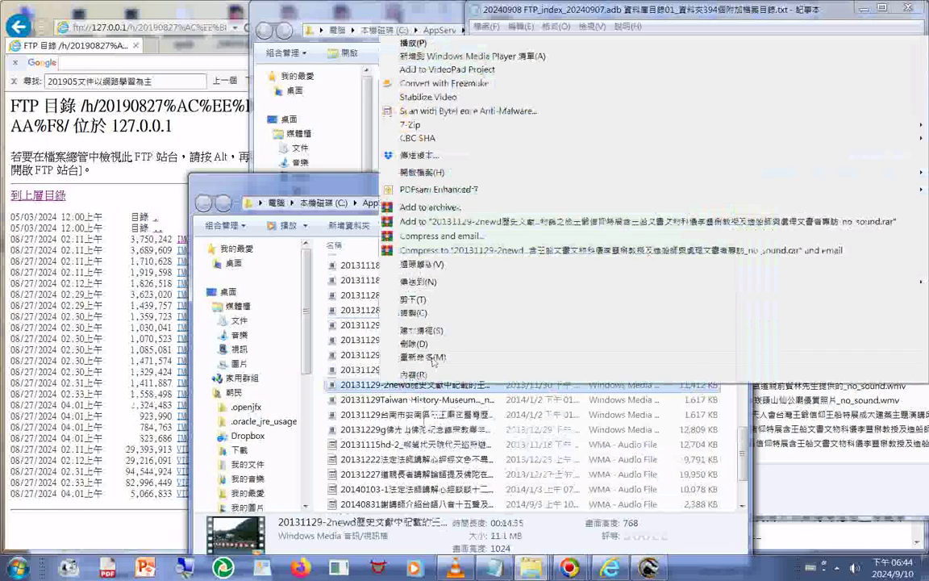
pyautogui.click(434, 359)
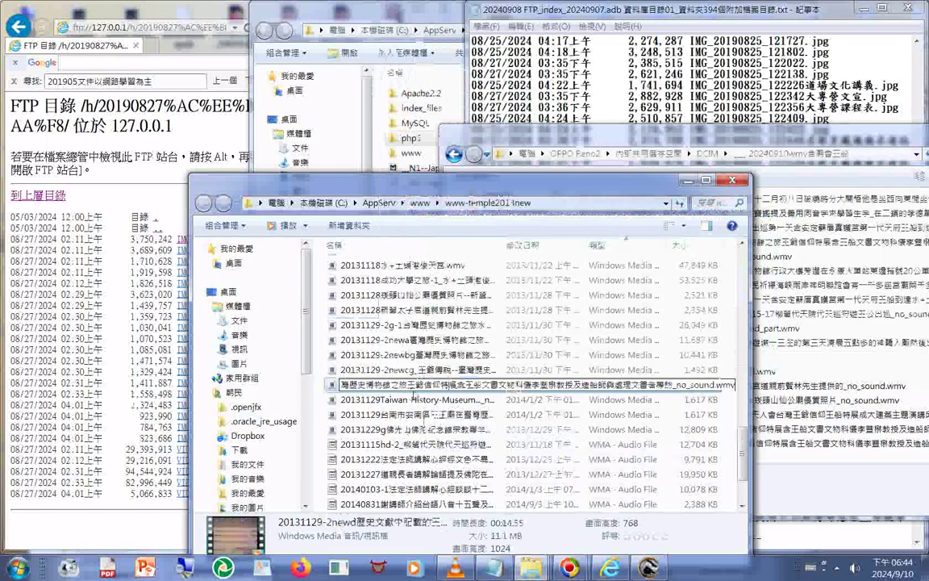
pyautogui.hotkey('ctrl', 'a')
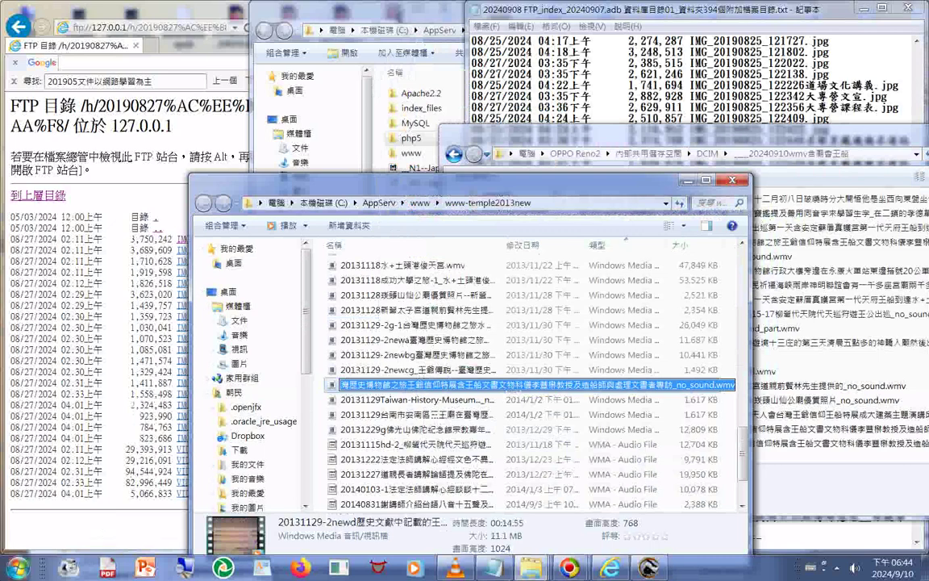
pyautogui.hotkey('ctrl', 'c')
pyautogui.press('super')
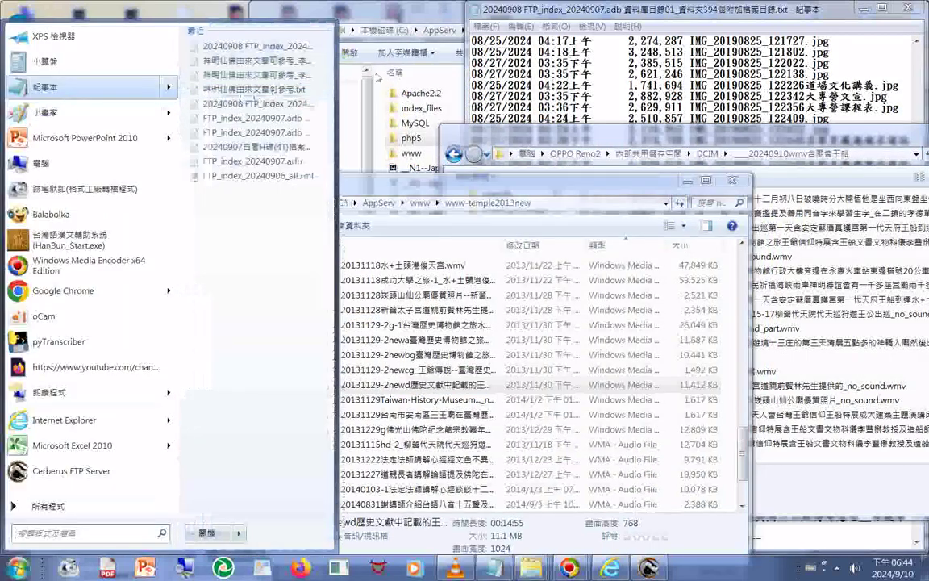
pyautogui.hotkey('ctrl', 'v')
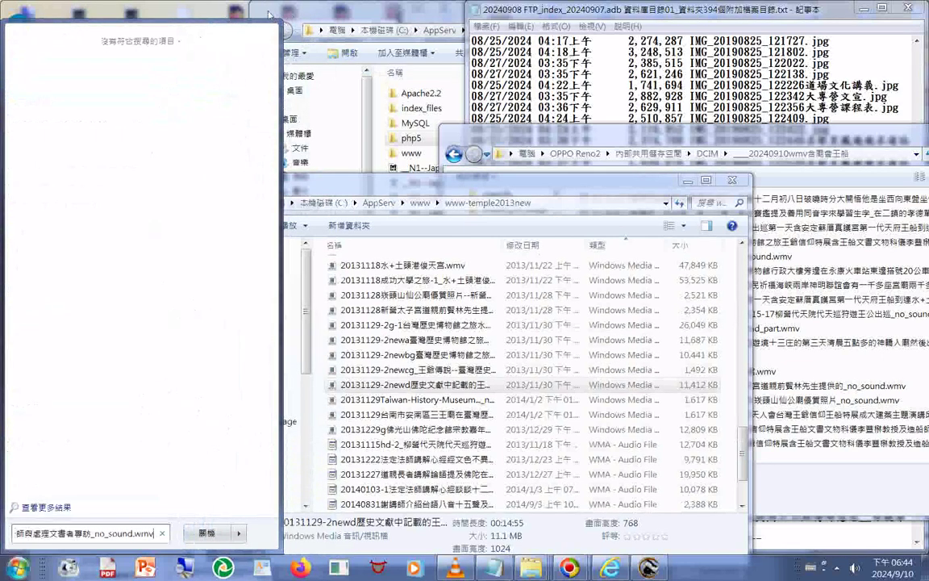
pyautogui.press('super')
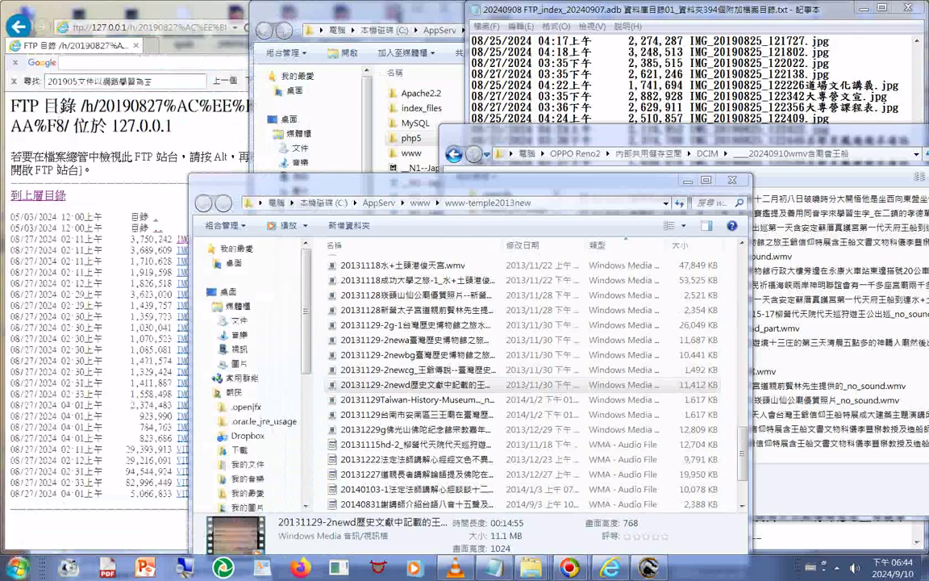
# - Set the font size of a new Notepad document to 31 and paste the copied video file name into it
pyautogui.click(560, 211)
pyautogui.click(582, 239)
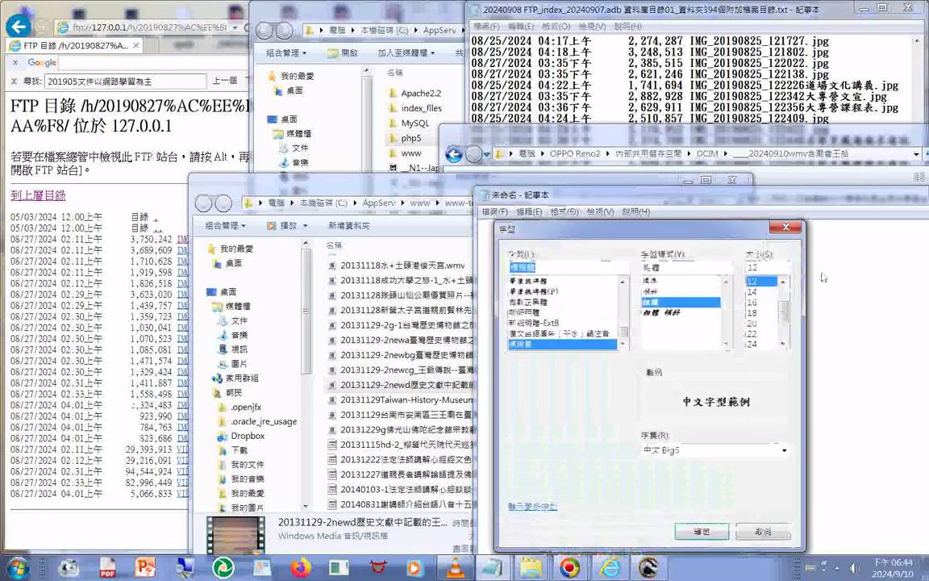
pyautogui.doubleClick(776, 268)
pyautogui.write('31')
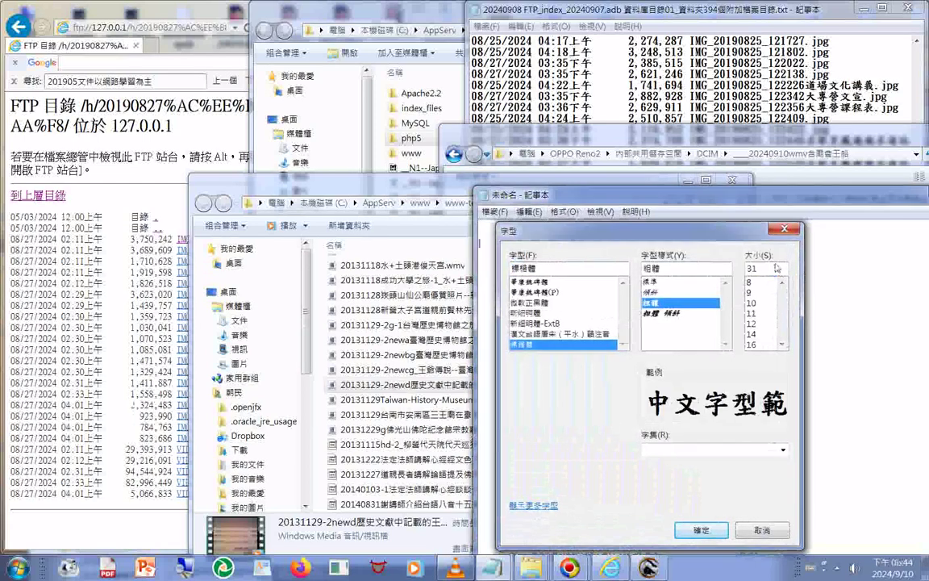
pyautogui.press('Return')
pyautogui.hotkey('ctrl', 'v')
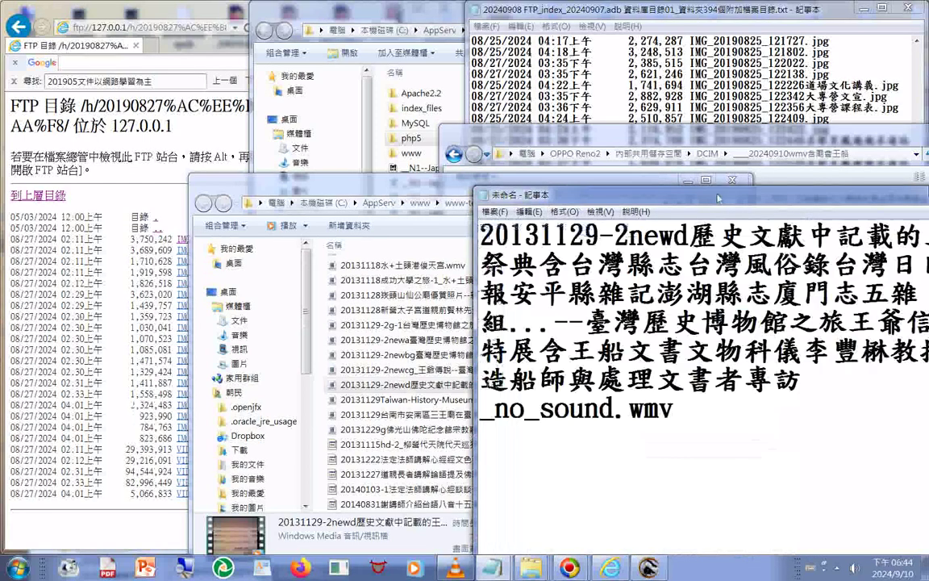
# - Bring the untitled Notepad window back to the front and position it over the www-temple2013new folder window
pyautogui.hotkey('alt', 'Tab')
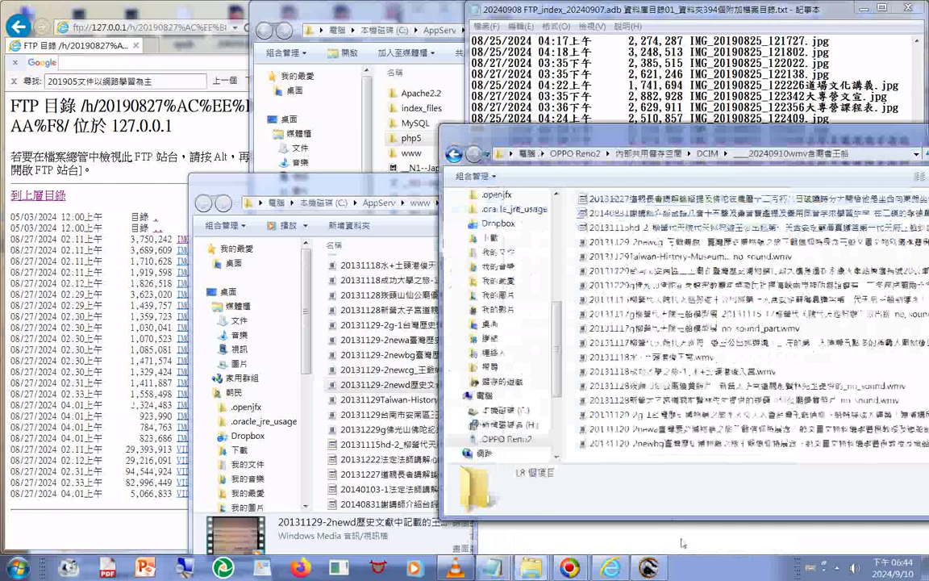
pyautogui.click(681, 544)
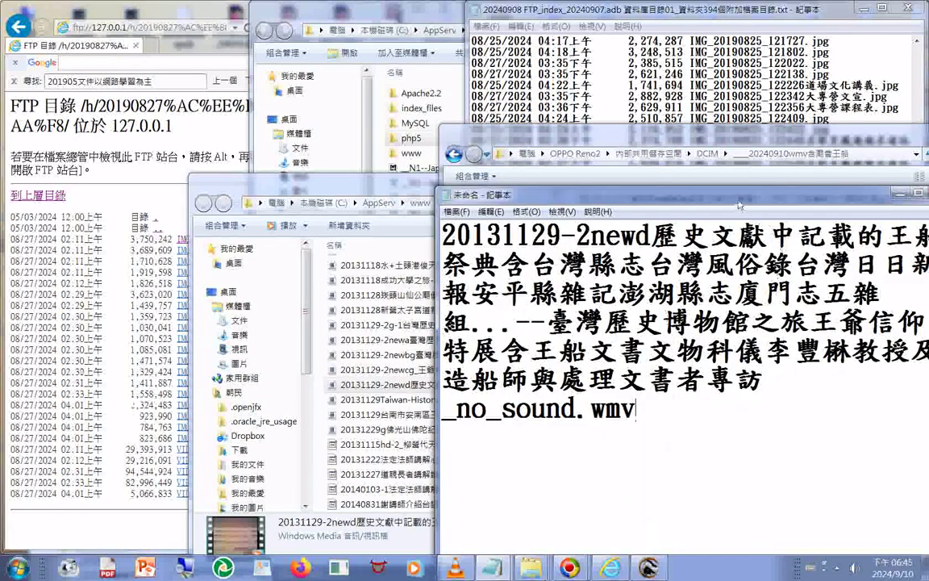
pyautogui.moveTo(666, 196); pyautogui.dragTo(451, 220)
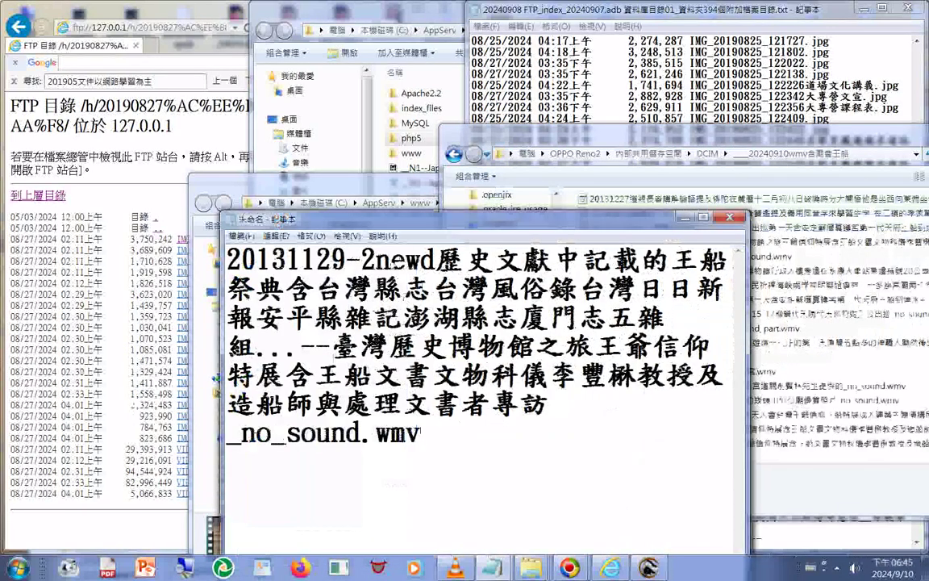
# - Save the note on drive H as a Unicode text file named with its title text from 歷史文獻 through 王爺信仰特展
pyautogui.doubleClick(442, 253)
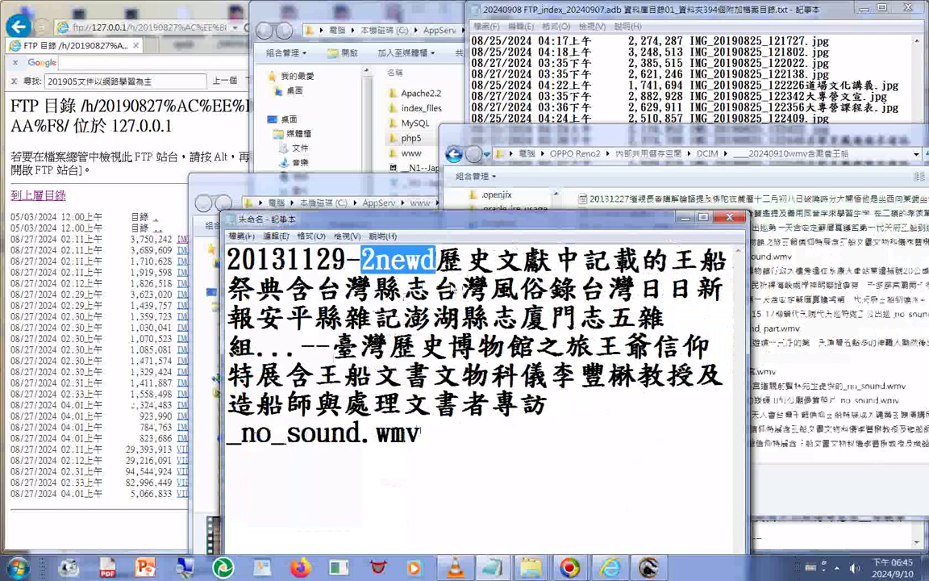
pyautogui.click(446, 268)
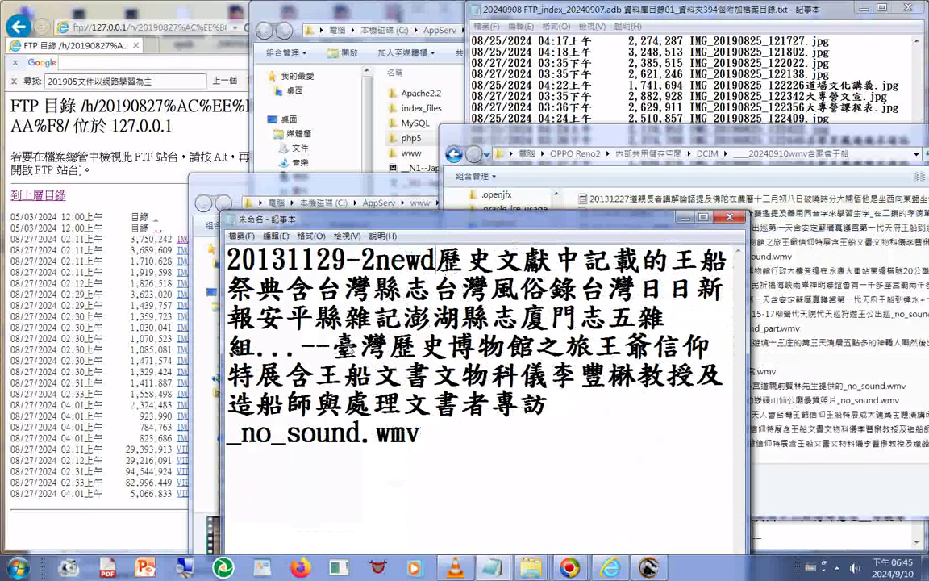
pyautogui.keyDown('shift'); pyautogui.click(285, 372); pyautogui.keyUp('shift')
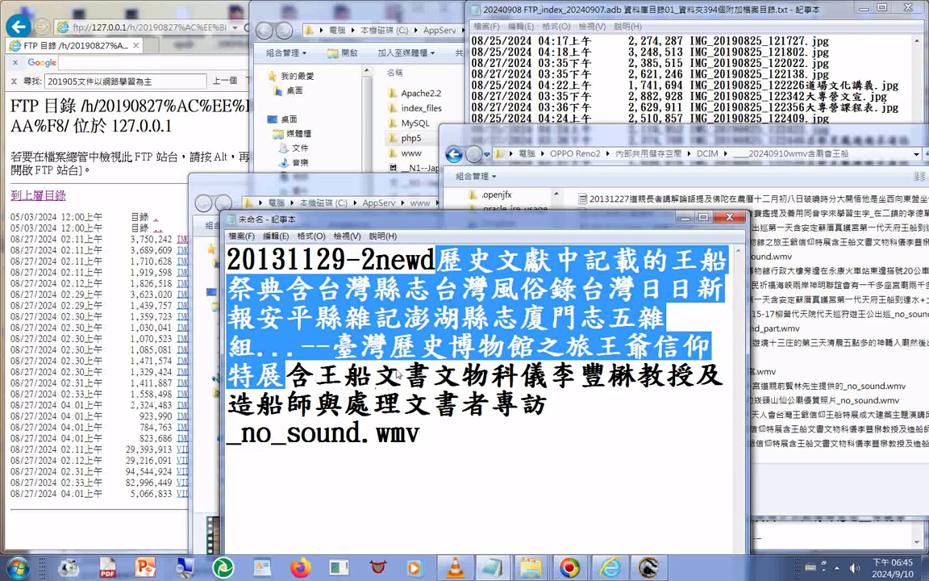
pyautogui.rightClick(239, 394)
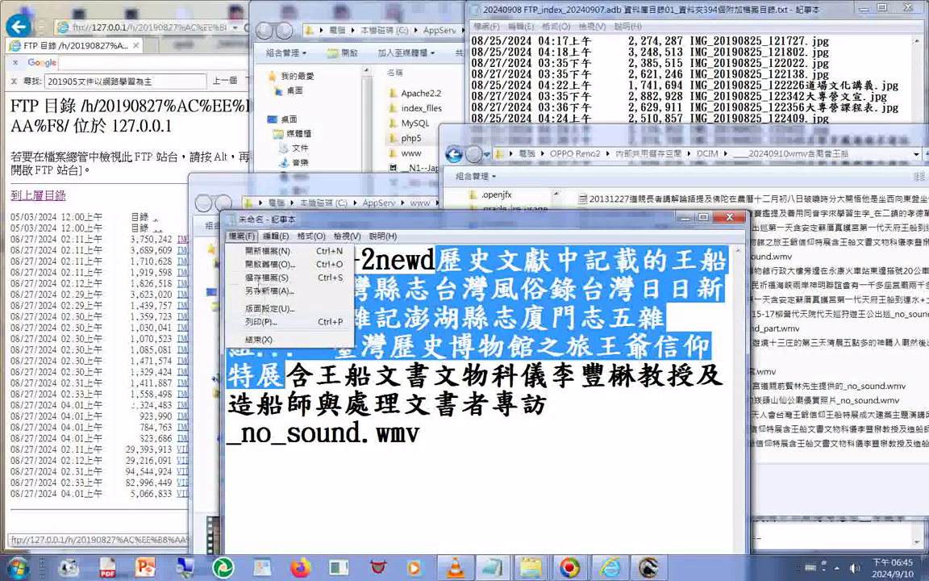
pyautogui.click(238, 260)
pyautogui.hotkey('ctrl', 's')
pyautogui.hotkey('ctrl', 'v')
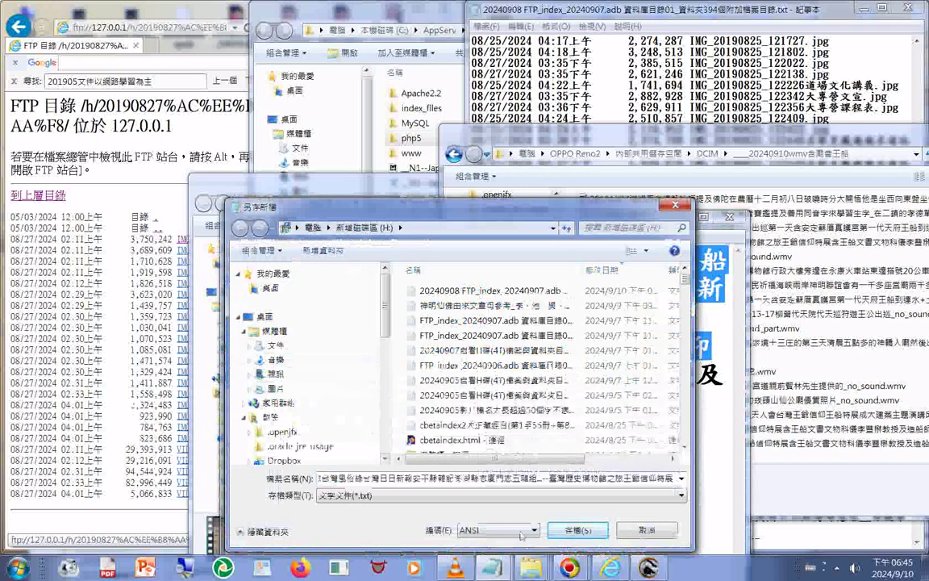
pyautogui.click(521, 532)
pyautogui.click(474, 554)
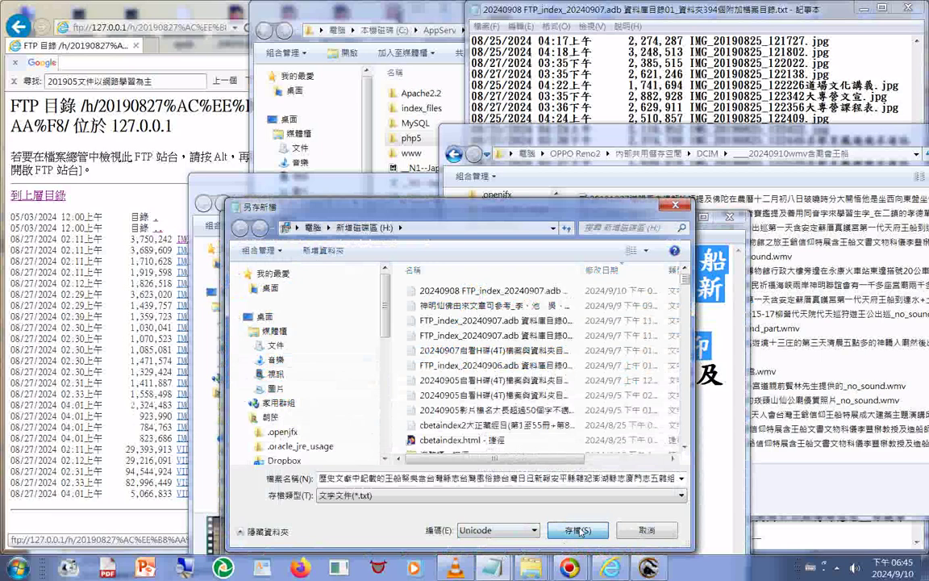
pyautogui.click(579, 529)
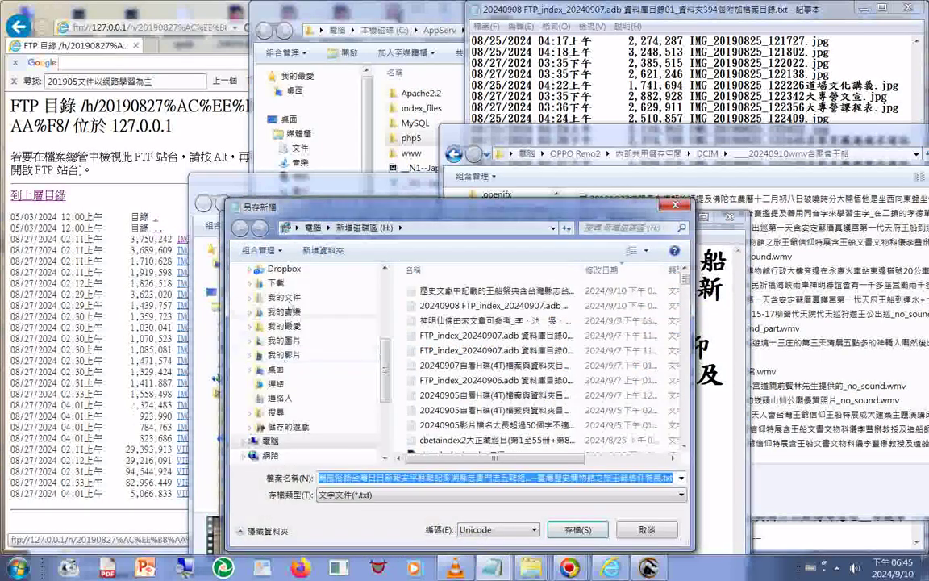
pyautogui.click(578, 530)
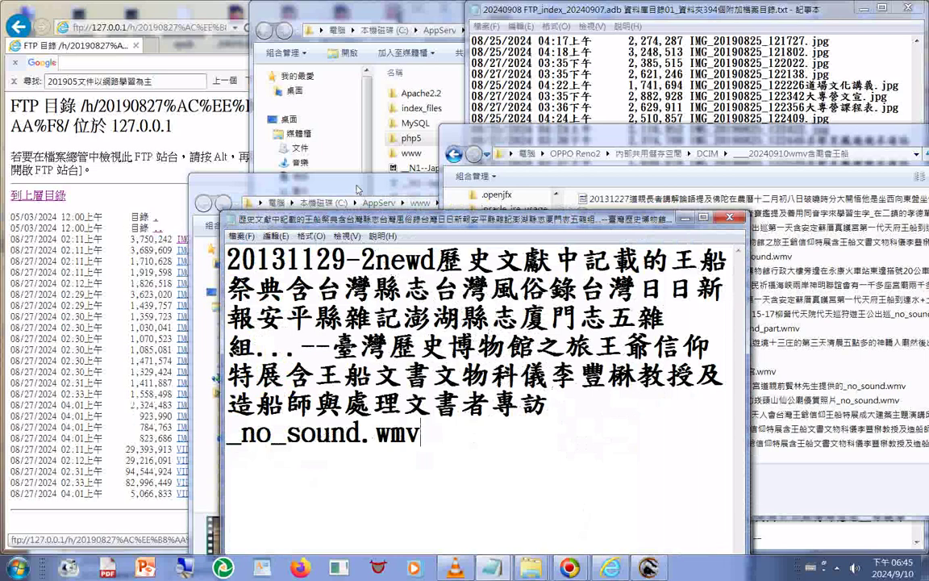
# - Return to www-temple2013new, briefly play the 20131129-2newd video, and close the player
pyautogui.click(358, 188)
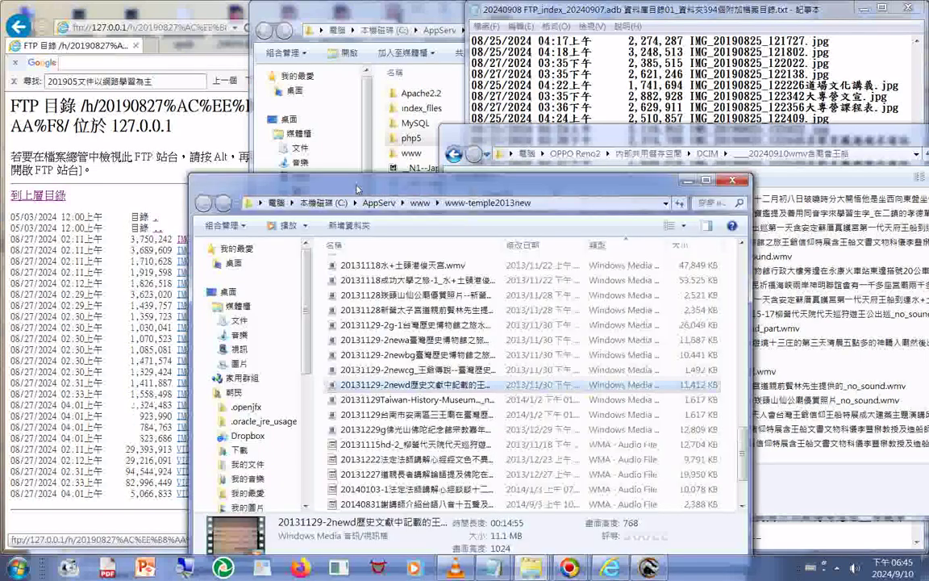
pyautogui.doubleClick(403, 390)
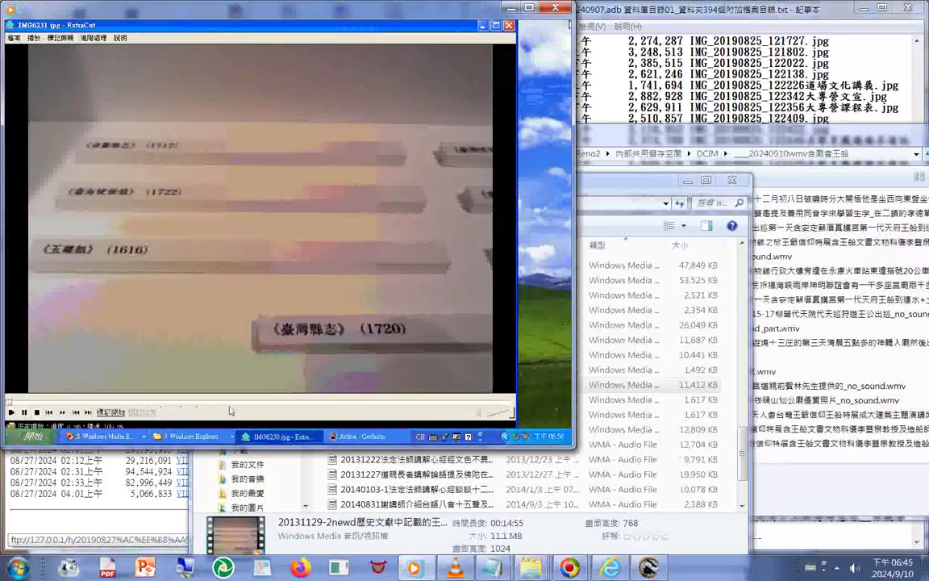
pyautogui.doubleClick(546, 403)
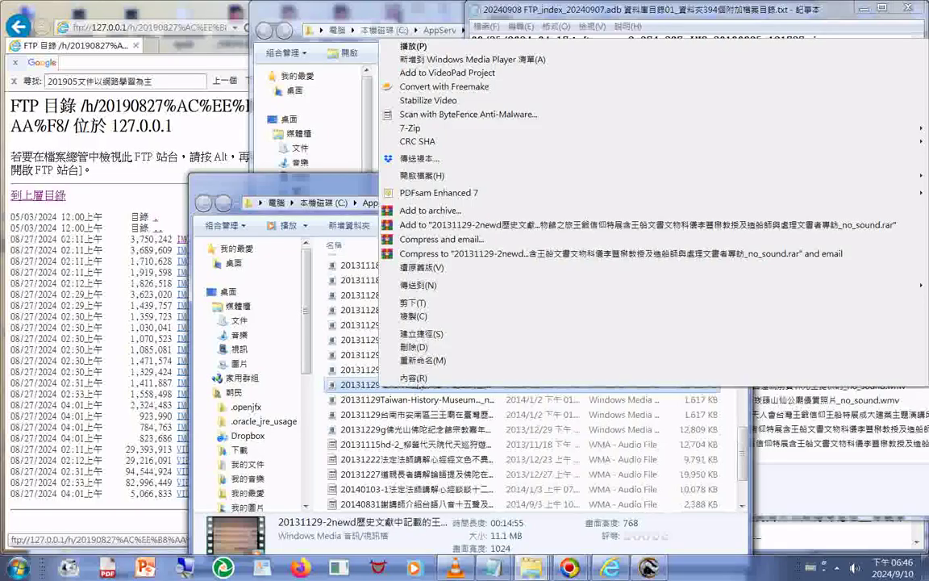
pyautogui.click(418, 360)
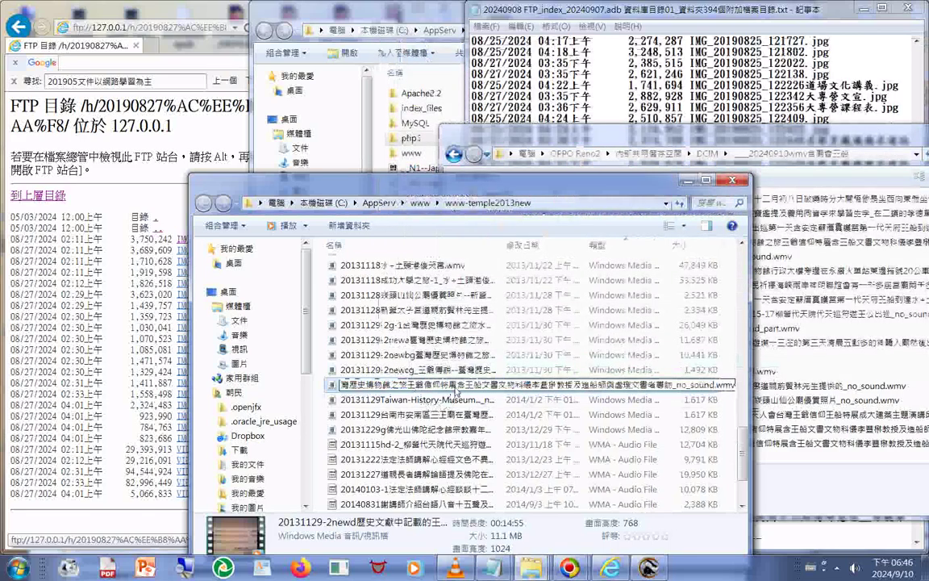
pyautogui.click(720, 400)
pyautogui.doubleClick(721, 400)
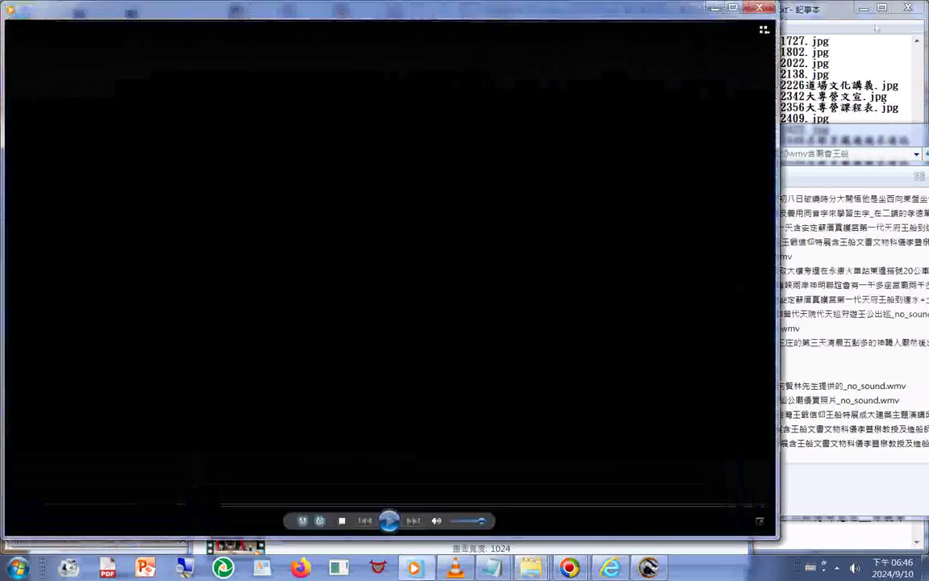
pyautogui.click(758, 7)
pyautogui.rightClick(405, 397)
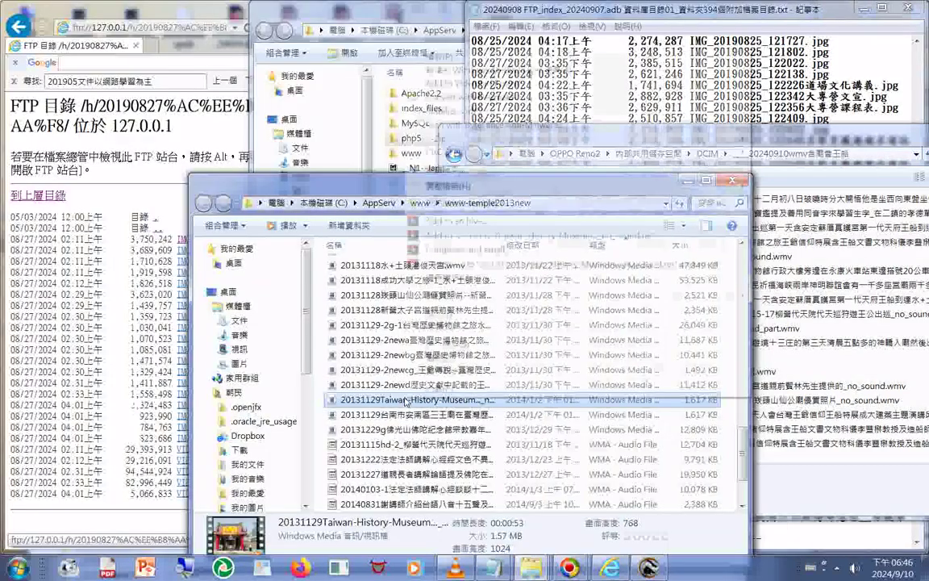
pyautogui.click(433, 372)
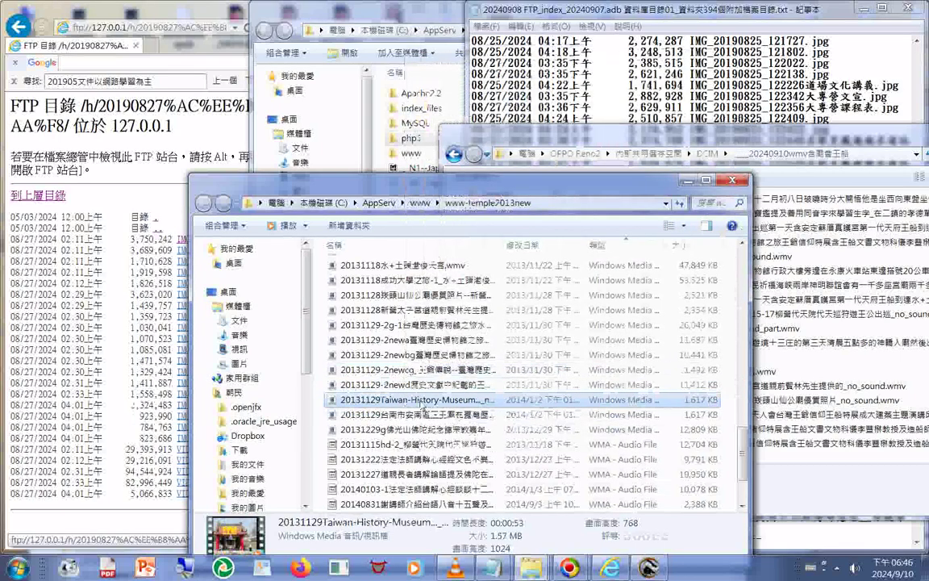
# - Shorten the 20131129-2newd video's file name by removing everything between 王爺信仰特展 and the .wmv extension
pyautogui.click(408, 386)
pyautogui.rightClick(407, 386)
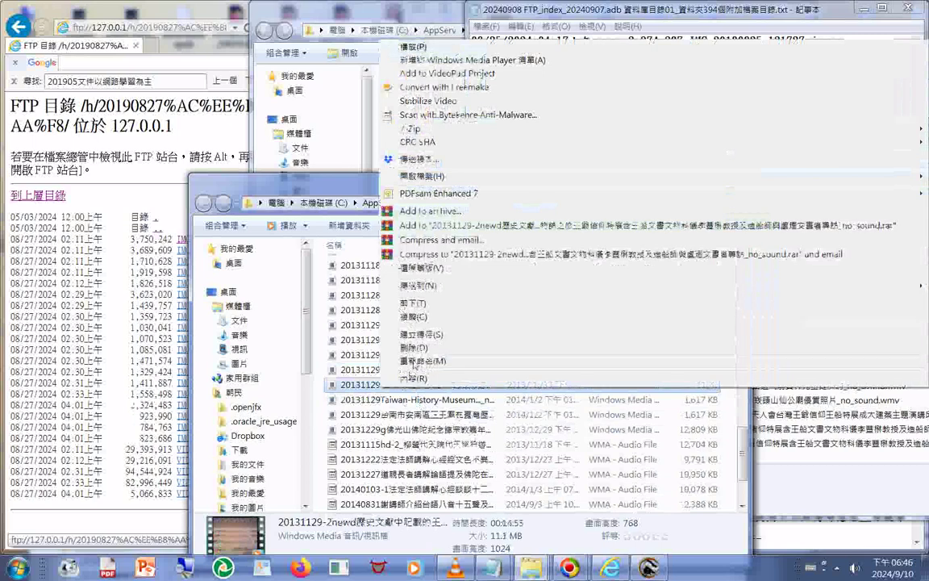
pyautogui.click(421, 361)
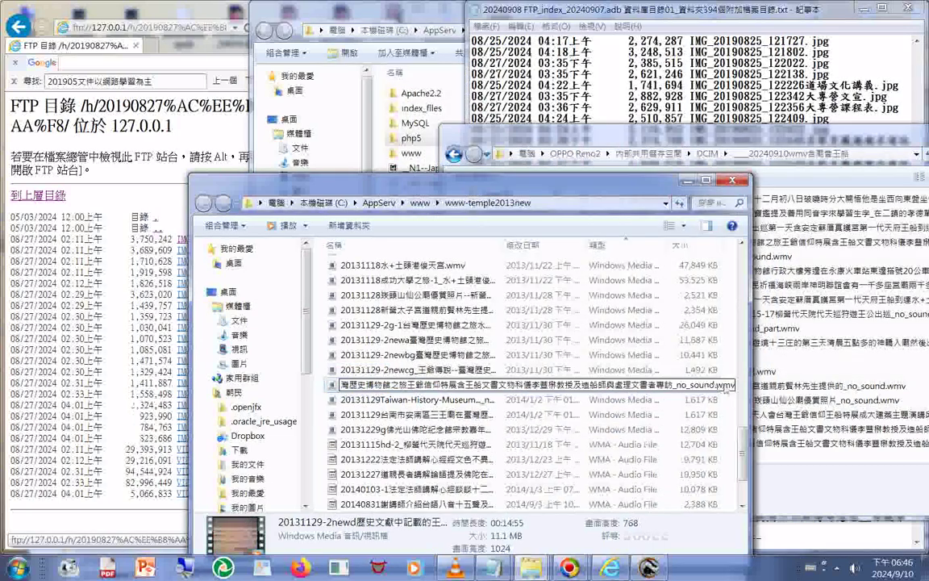
pyautogui.moveTo(729, 385)
pyautogui.mouseDown()
pyautogui.moveTo(457, 384)
pyautogui.moveTo(715, 386)
pyautogui.mouseUp()
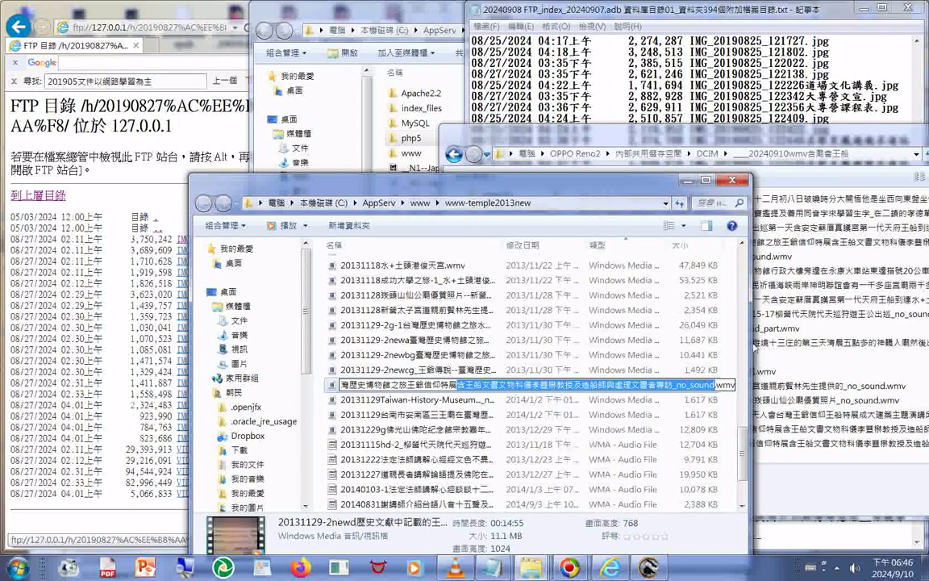
pyautogui.hotkey('ctrl', 'v')
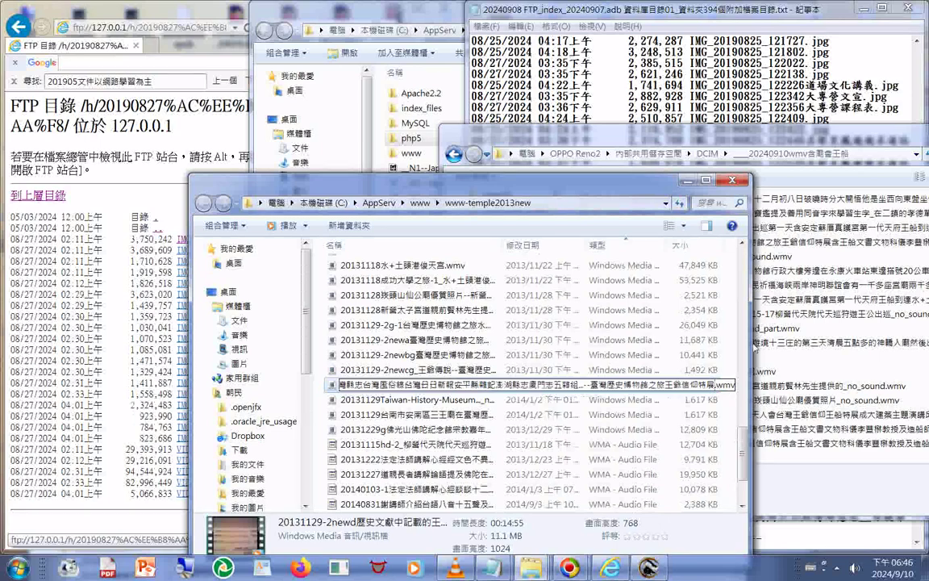
pyautogui.click(332, 384)
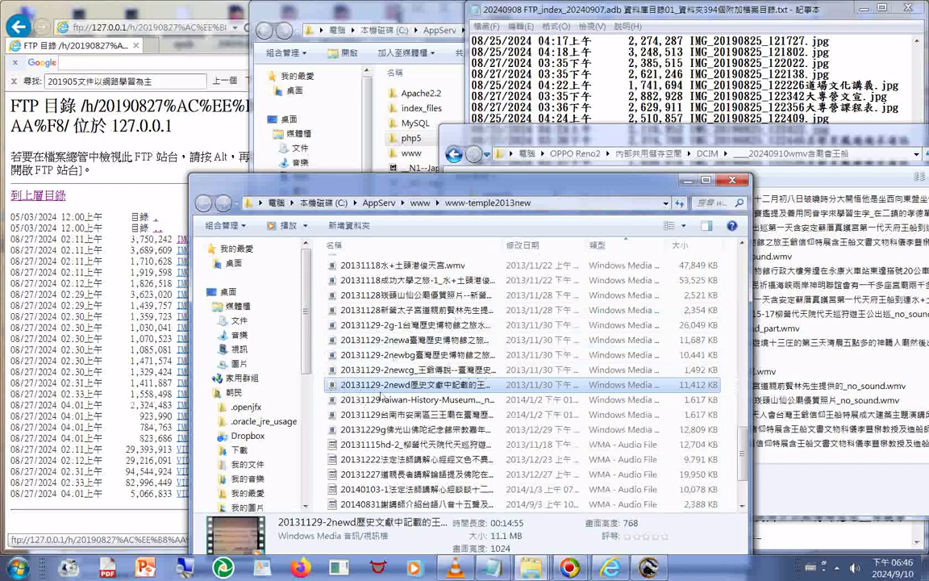
# - Undo the last file rename in www-temple2013new
pyautogui.doubleClick(395, 308)
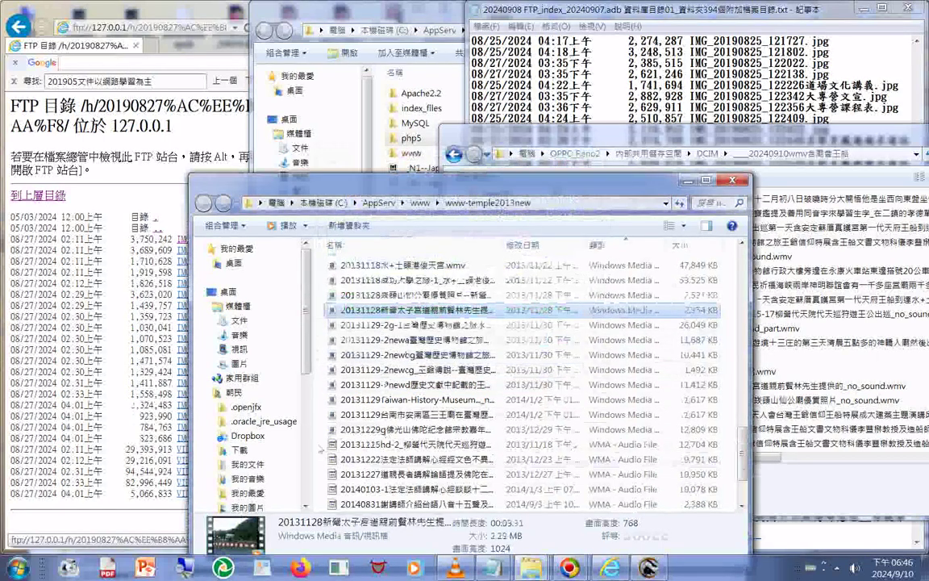
pyautogui.rightClick(324, 401)
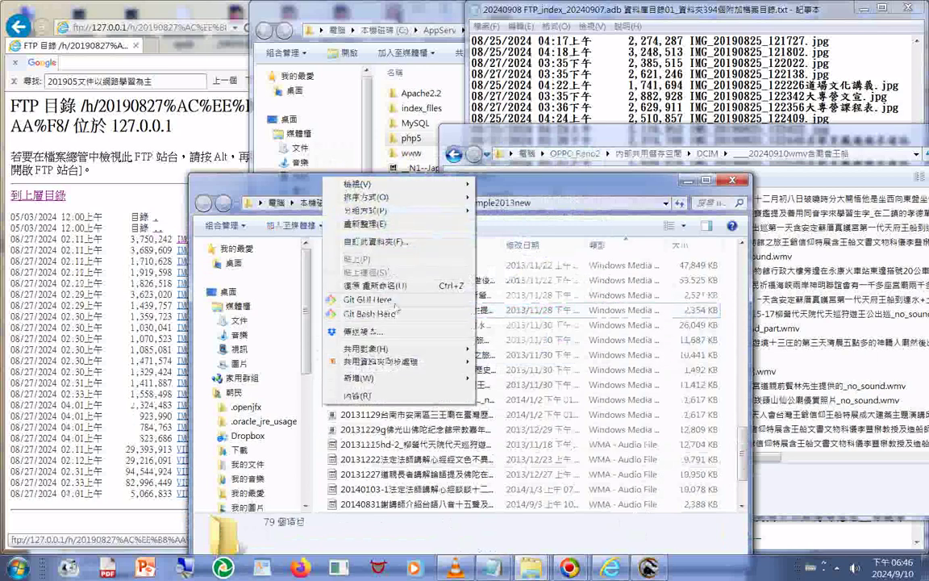
pyautogui.click(388, 288)
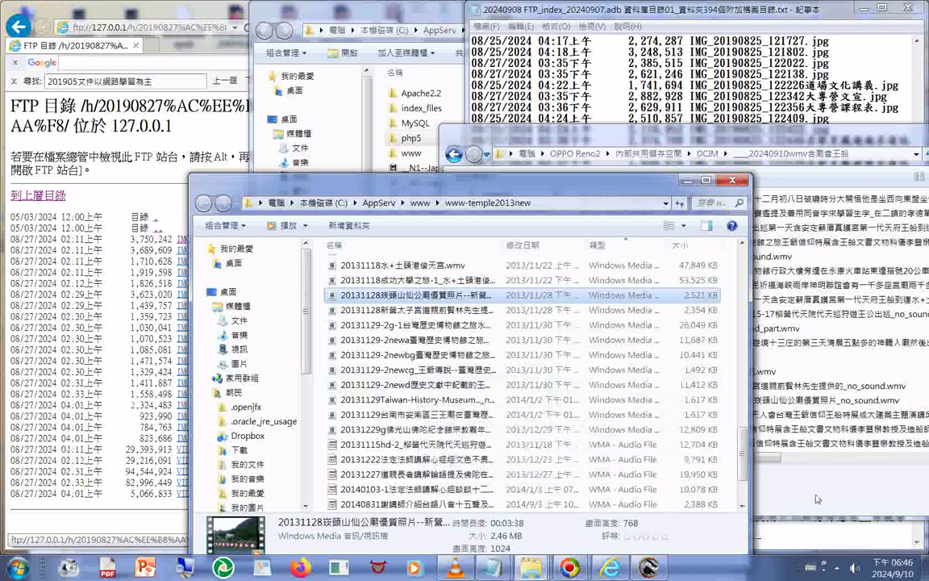
# - Copy the saved 歷史文獻 text note from 我的文件 to the OPPO Reno2's ____20240910wmv含廟會王船 folder and minimize the note
pyautogui.moveTo(492, 567)
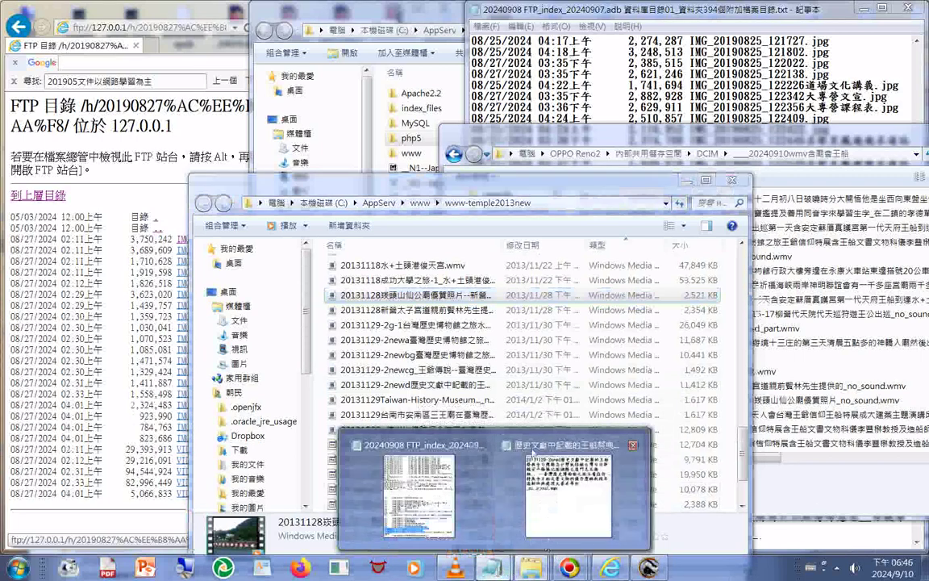
pyautogui.click(506, 445)
pyautogui.click(241, 235)
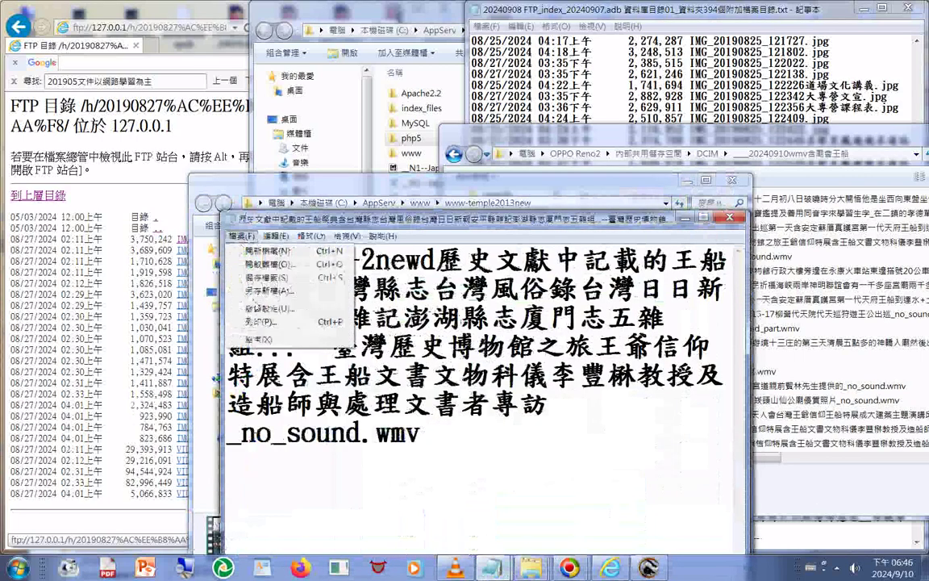
pyautogui.click(266, 289)
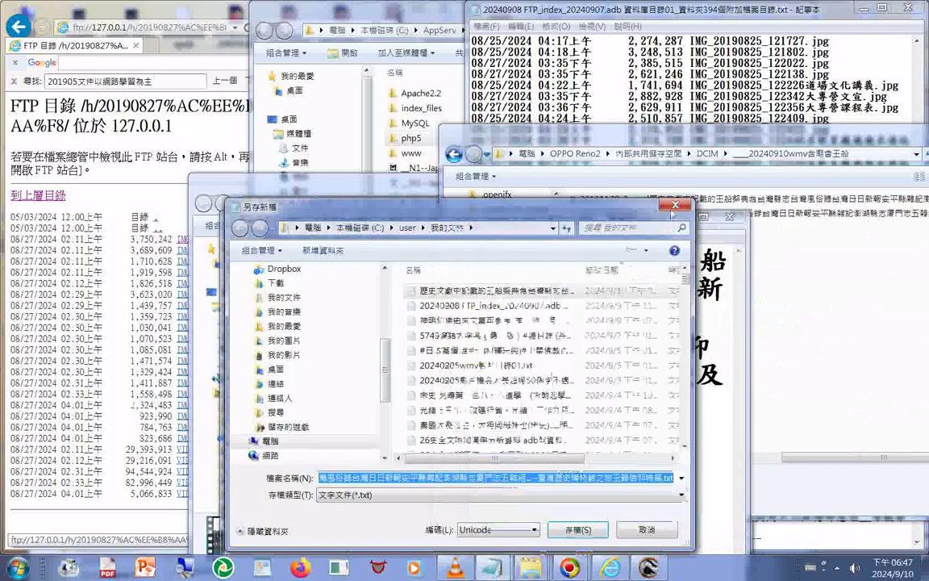
pyautogui.click(673, 207)
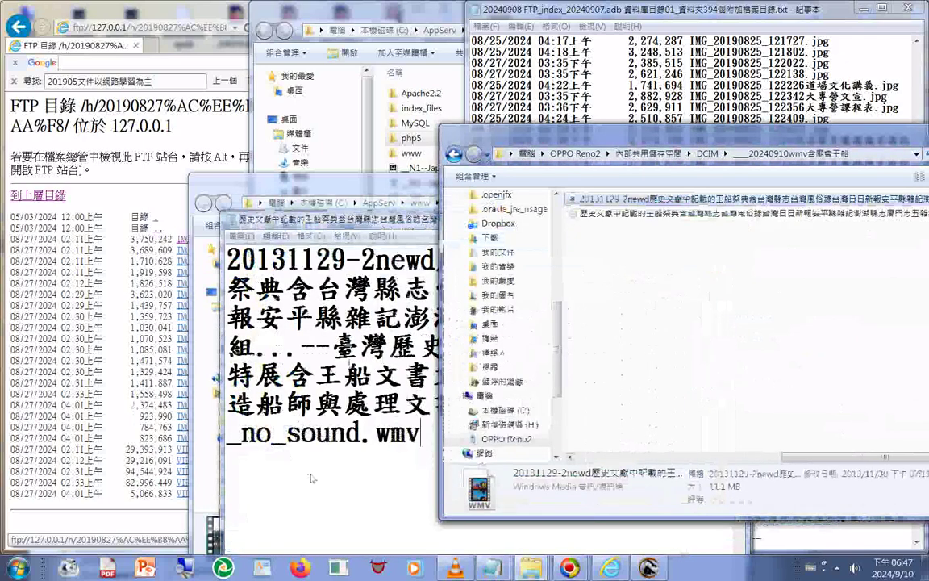
pyautogui.click(311, 478)
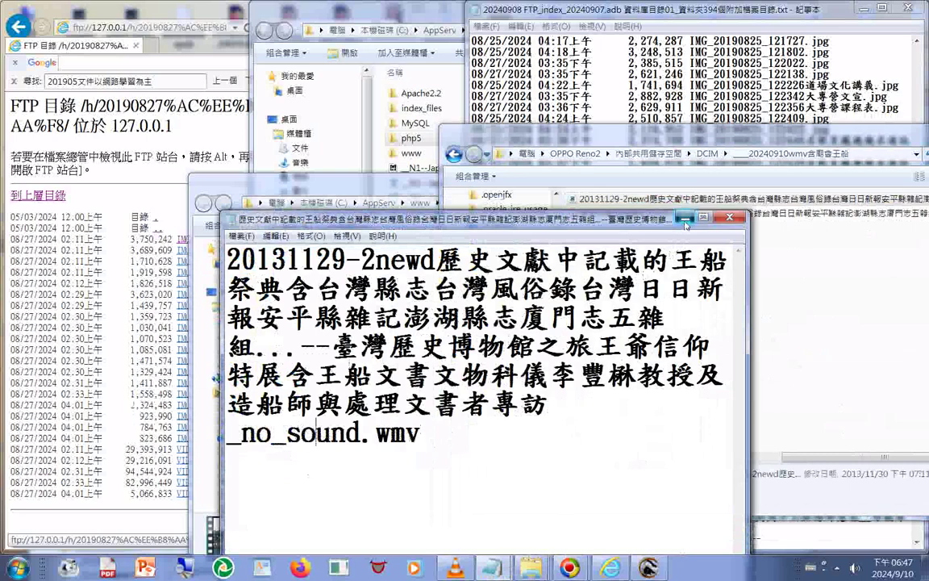
pyautogui.click(684, 218)
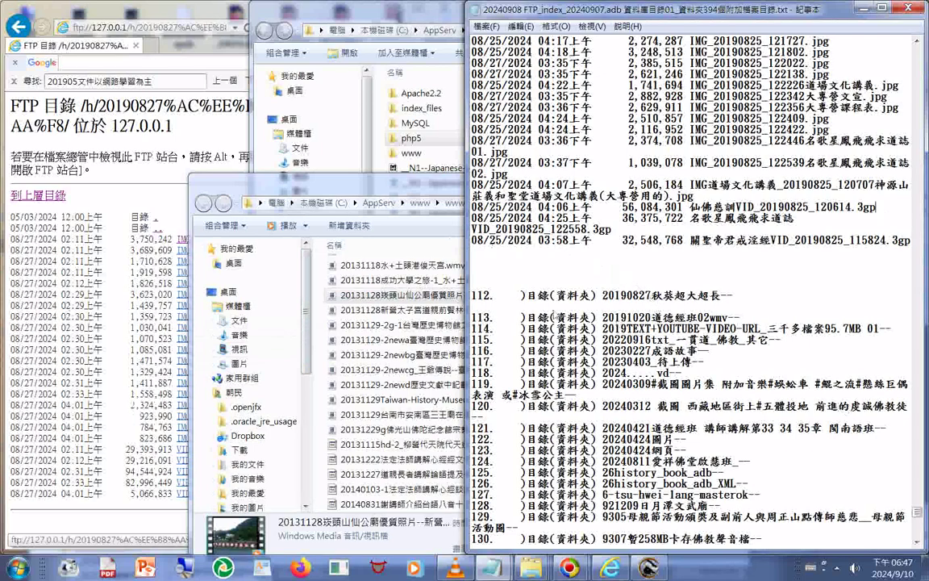
# - Switch to the FTP listing in Internet Explorer, view IMG_20190827_120134.jpg and IMG_20190827_103021.jpg, and return to the listing
pyautogui.click(290, 180)
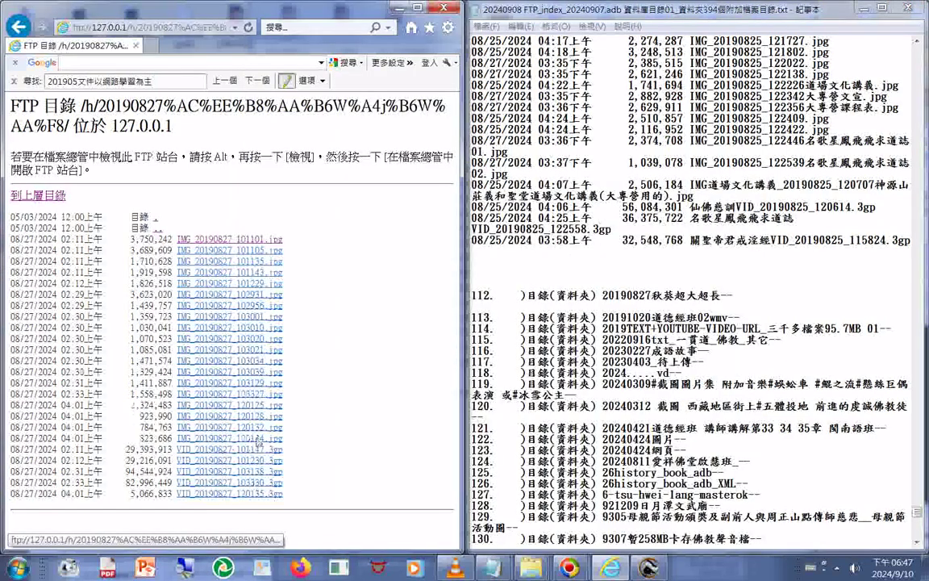
pyautogui.click(257, 442)
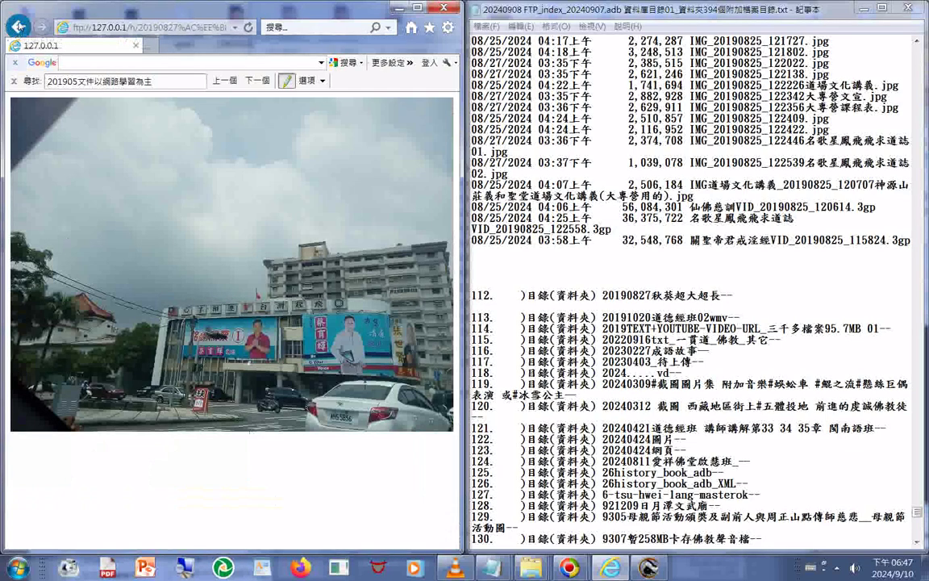
pyautogui.click(17, 26)
pyautogui.click(265, 357)
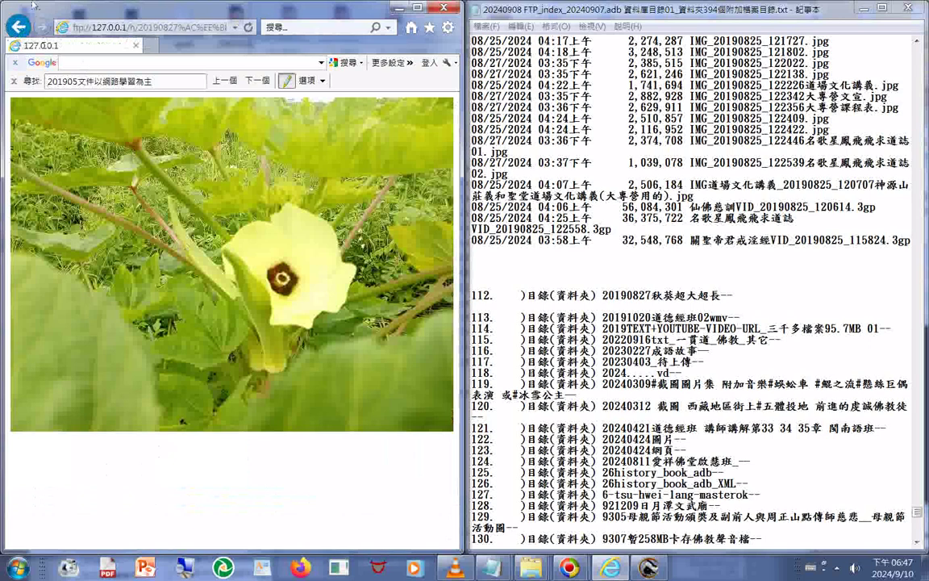
pyautogui.click(18, 26)
# - Copy the complete FTP listing of 20190827秋葵超大超長 and paste it under entry 112 in the index text file
pyautogui.hotkey('ctrl', 'a')
pyautogui.hotkey('ctrl', 'c')
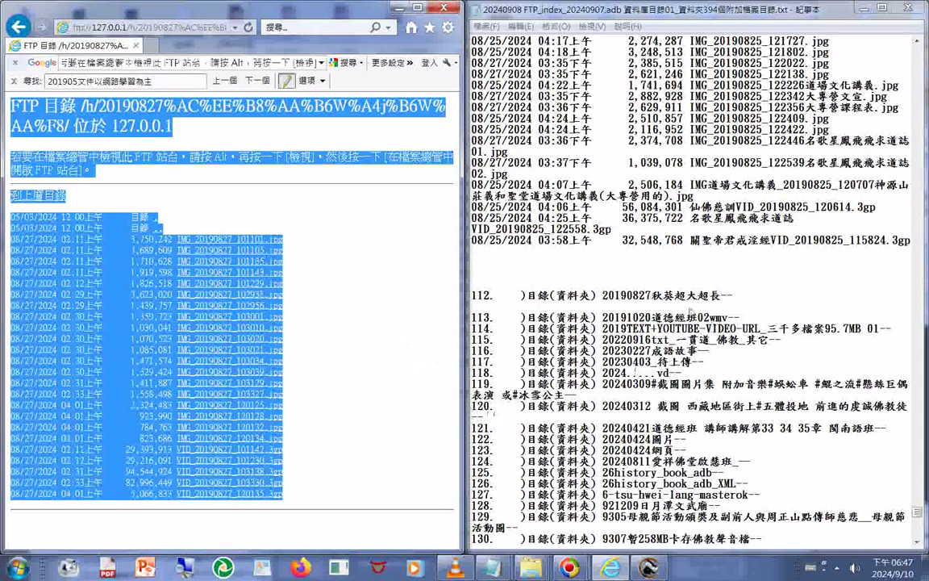
pyautogui.click(689, 308)
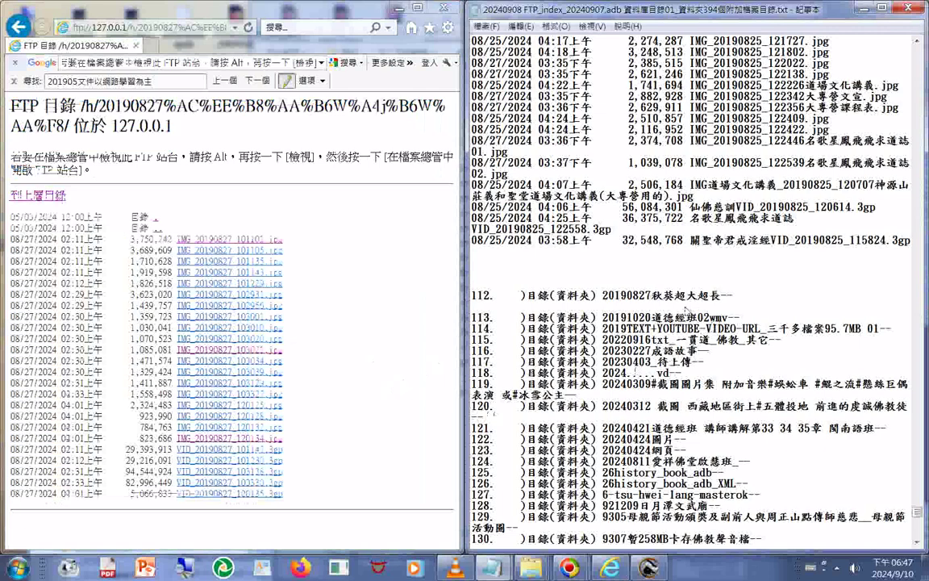
pyautogui.hotkey('ctrl', 'v')
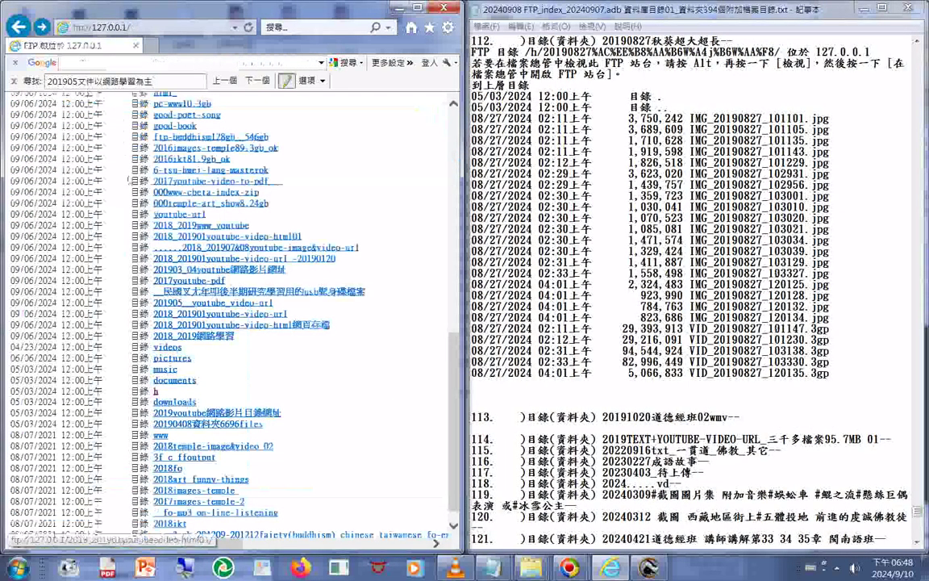
# - Open 20191020道德經班02wmv within the FTP h directory and paste its complete listing under entry 113 in the index file
pyautogui.click(155, 392)
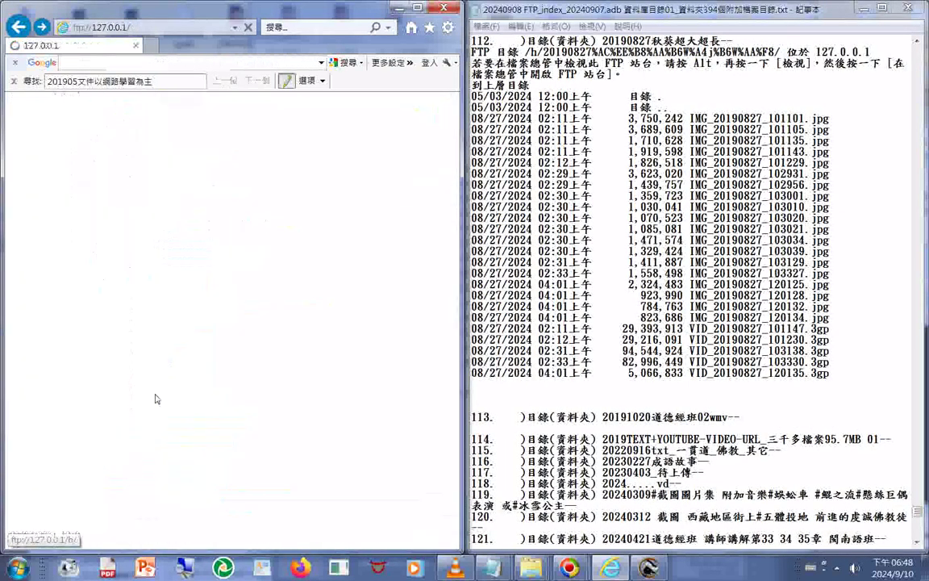
pyautogui.click(80, 82)
pyautogui.press('Return')
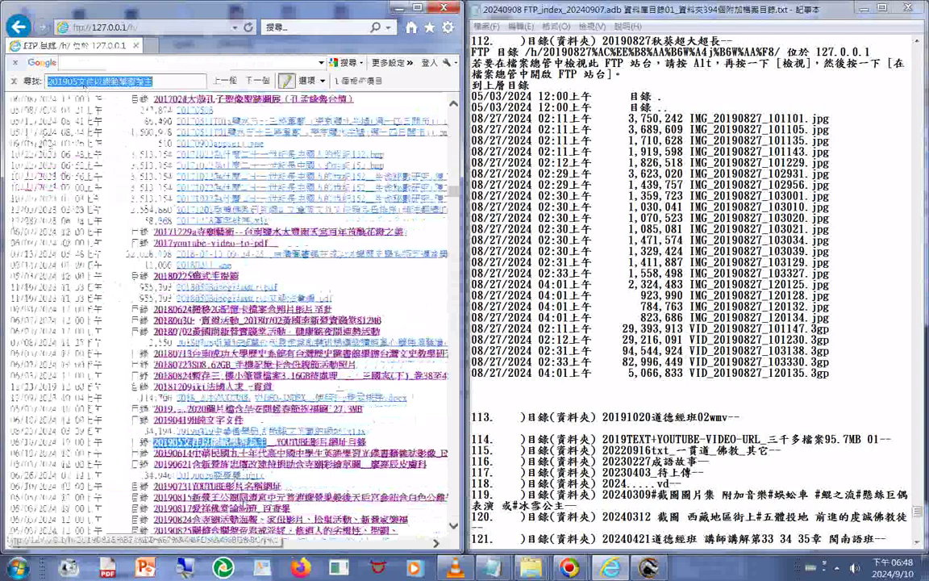
pyautogui.hotkey('ctrl', 'a')
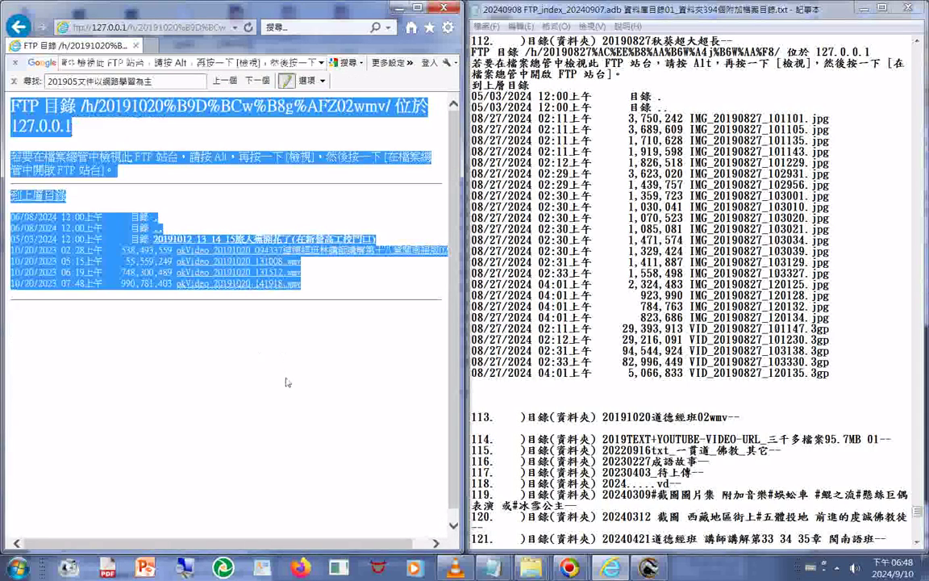
pyautogui.click(526, 429)
pyautogui.write('FTP 目錄 /h/20191020%B9D%BCw%B8g%AFZ02wmv/ 位於 127.0.0.1 若要在檔案總管中檢視此 FTP 站台，請按 Alt，再按一下 [檢視]，然後按一下 [在檔案總管中開啟 FTP 站台]。 到上層目錄 06/08/2024 12:00上午        目錄 . 06/08/2024 12:00上午        目錄 .. 05/03/2024 12:00上午        目錄 20191012_13_14_15旅人蕉開花了(在新營高工校門口) 10/20/2023 02:28上午      538,493,559 okVideo_20191020_094337道德經班林講師講解第十八章閩南語版02.wmv 10/20/2023 05:15上午       55,559,249 okVideo_20191020_131008.wmv 10/20/2023 06:19上午      748,300,489 okVideo_20191020_131512.wmv 10/20/2023 07:48上午      990,781,403 okVideo_20191020_141918.wmv')
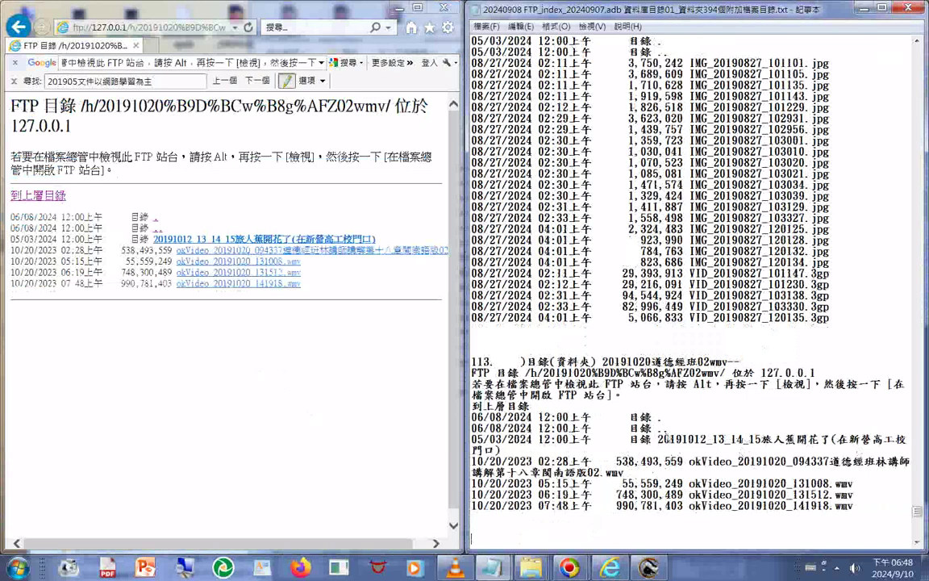
# - Highlight the subfolder name 20191012_13_14_15旅人蕉開花了(在新營高工校門口) in entry 113's listing and deselect it
pyautogui.moveTo(660, 439); pyautogui.dragTo(574, 450)
pyautogui.scroll(-2, 574, 435)
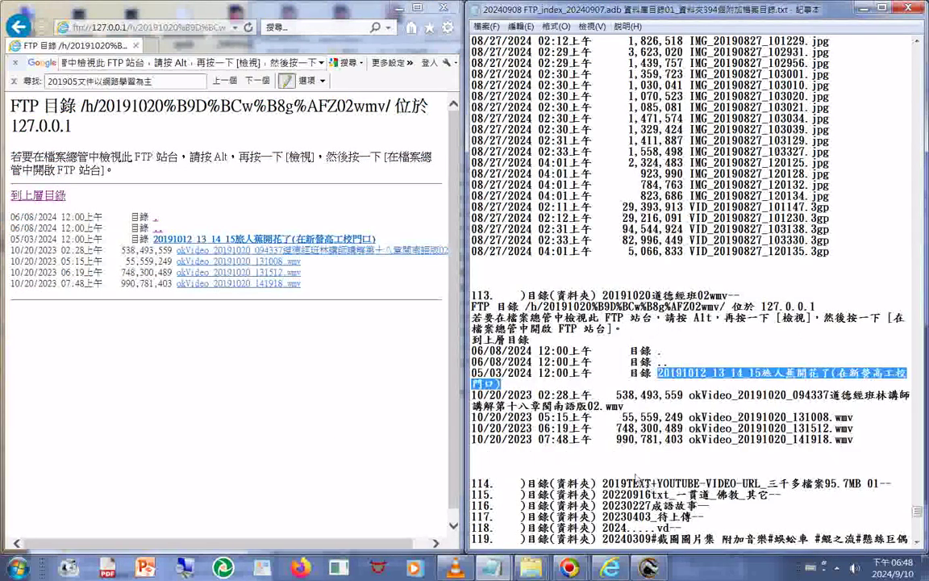
pyautogui.click(567, 455)
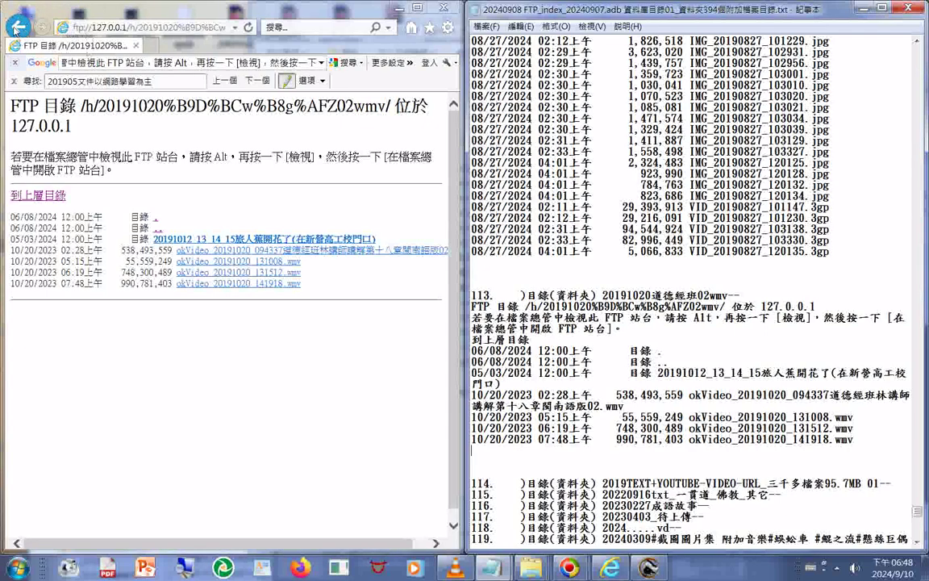
# - Open 2019TEXT+YOUTUBE-VIDEO-URL_三千多檔案95.7MB 01 from the FTP h directory and select its entire listing for copying
pyautogui.click(16, 27)
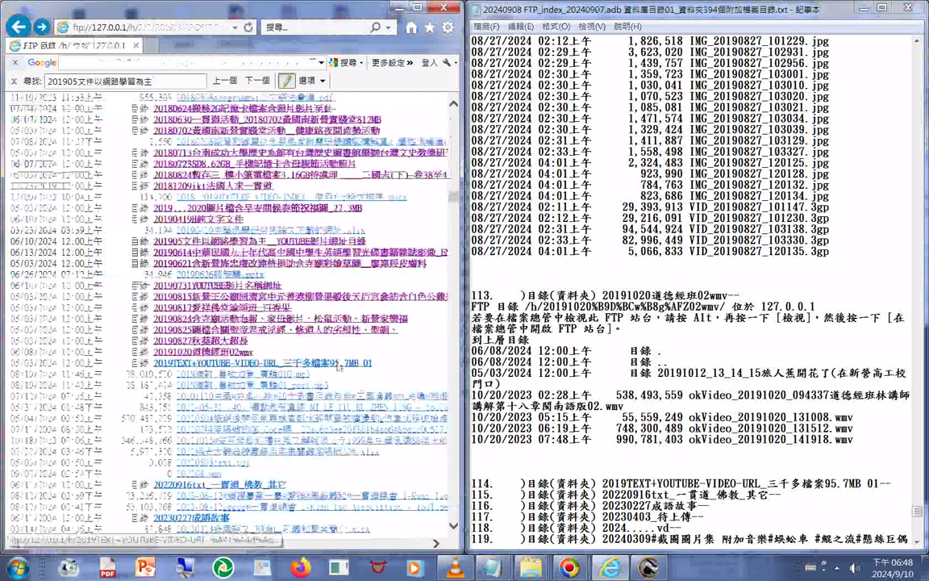
pyautogui.click(339, 364)
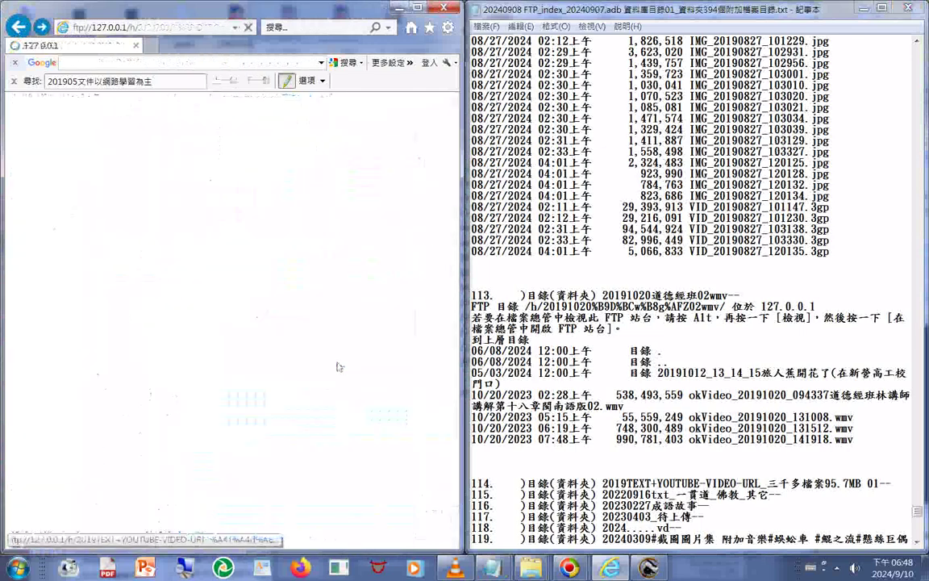
pyautogui.hotkey('ctrl', 'a')
pyautogui.rightClick(286, 263)
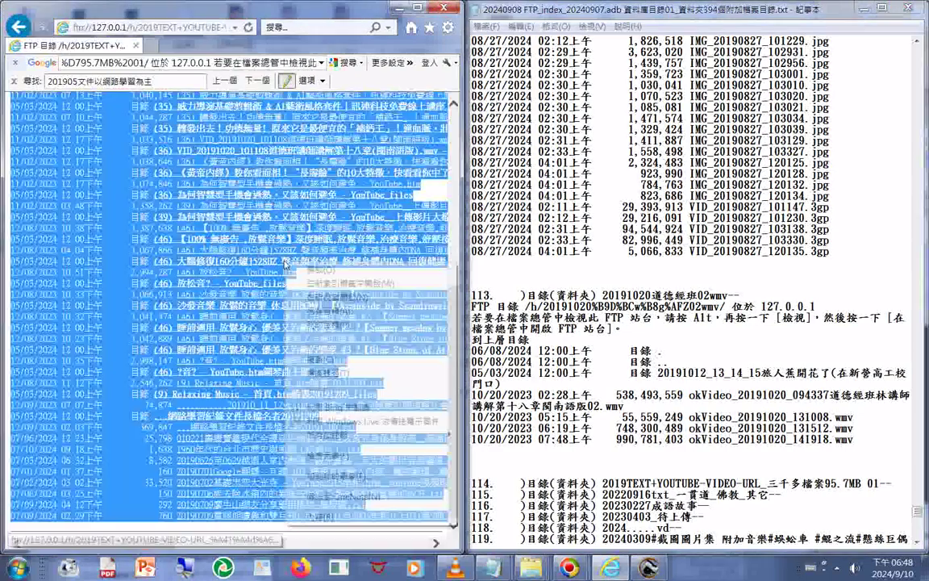